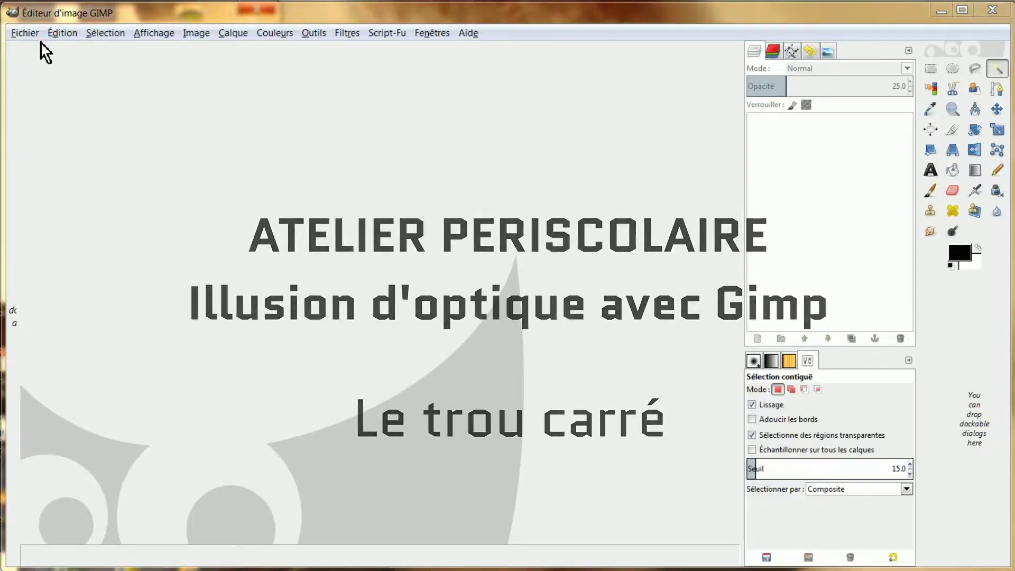
Create a new 1800 × 1800 px image with a transparent fill.
left_click(24, 33)
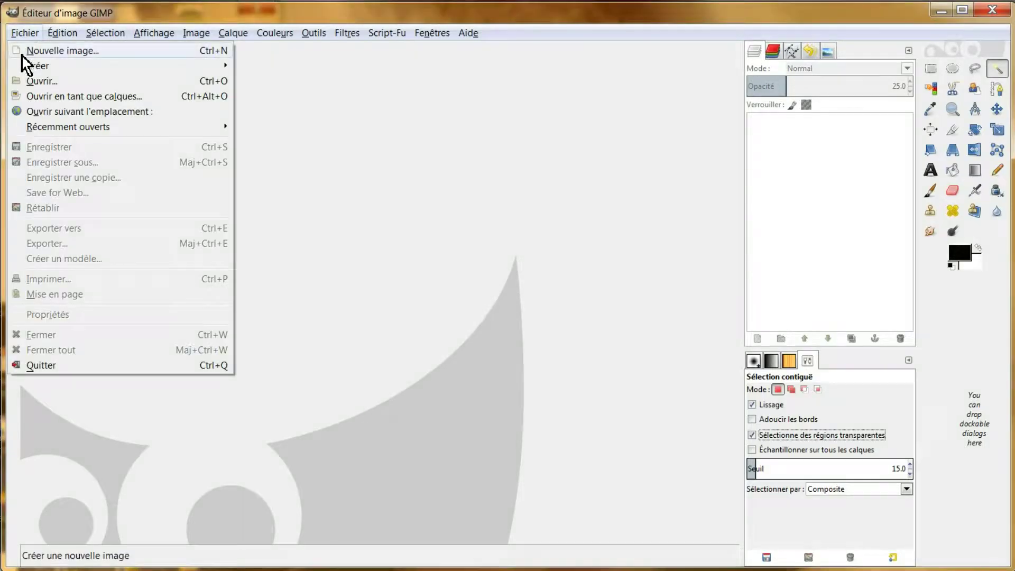
left_click(51, 51)
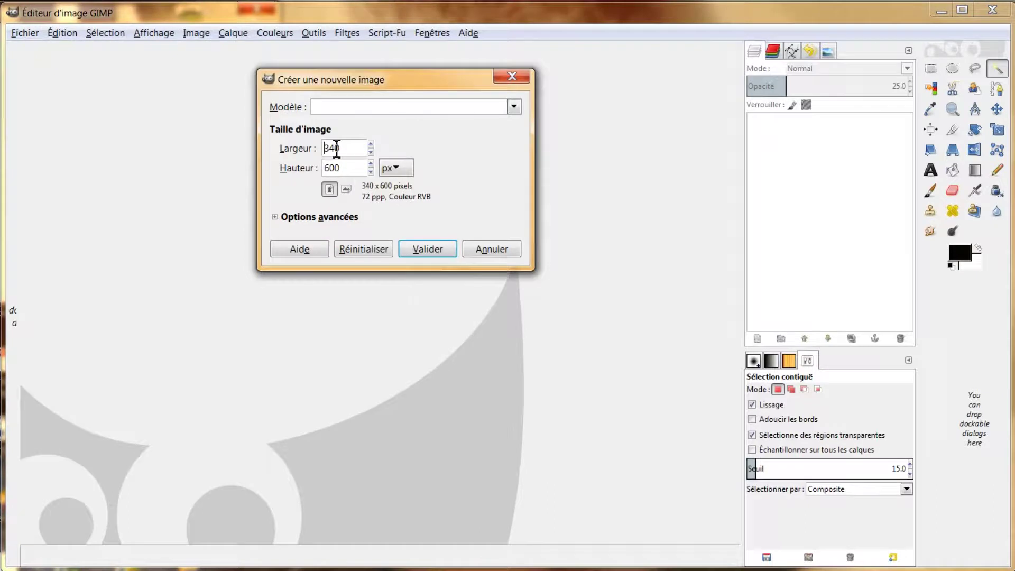
key("Tab")
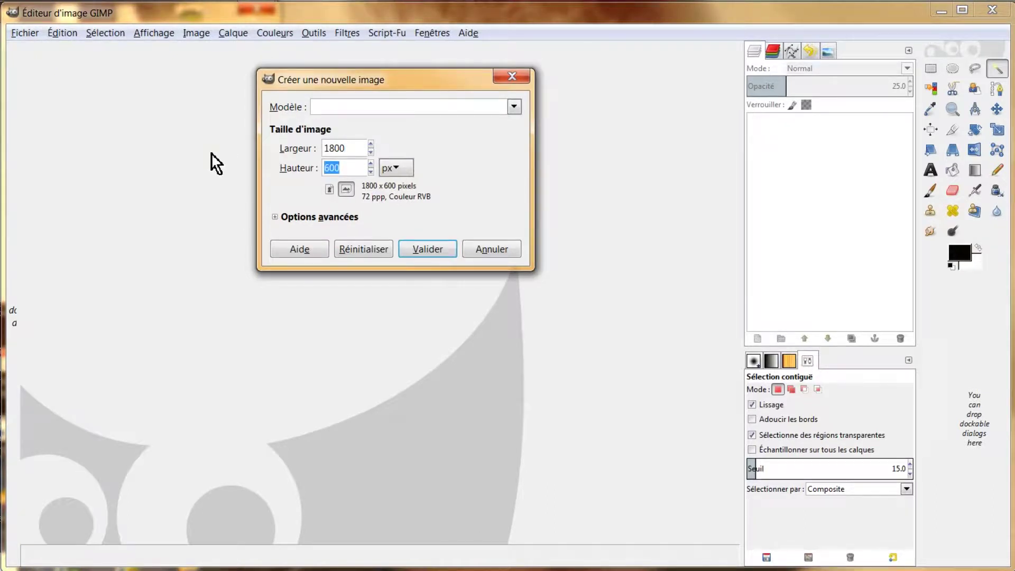
left_click(275, 217)
left_click(422, 301)
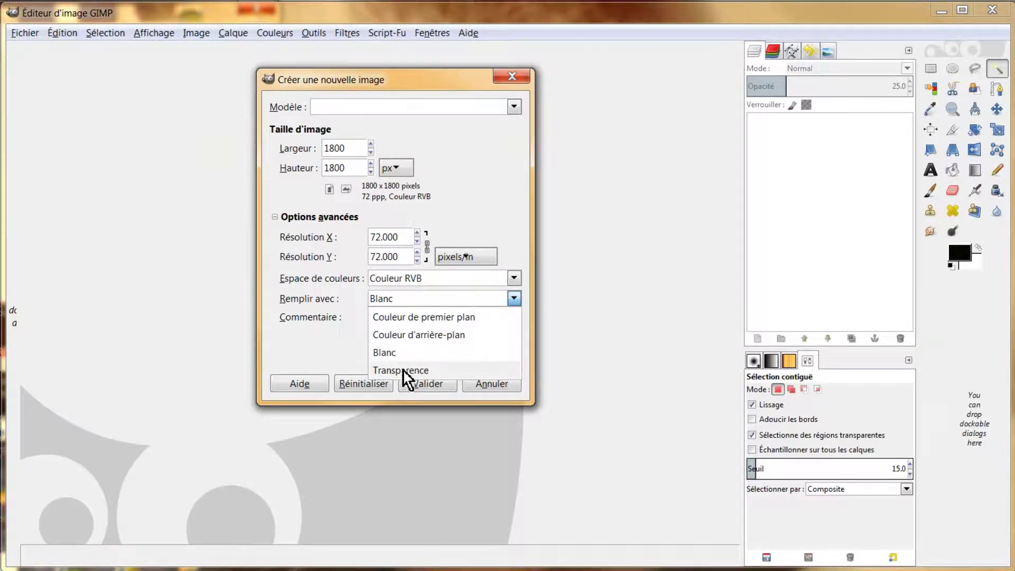
left_click(411, 371)
left_click(421, 384)
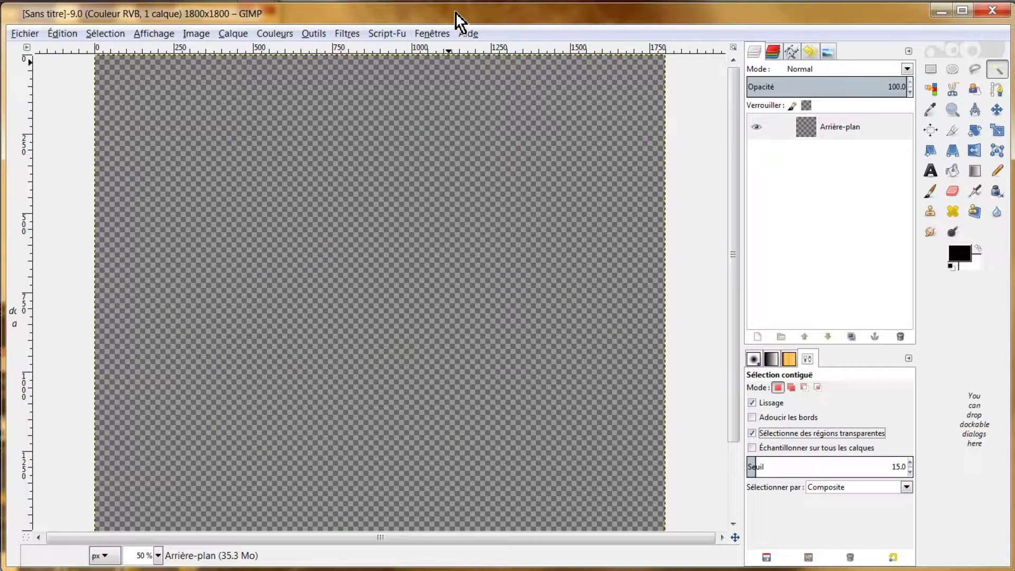
Draw a fixed 1:1 square selection sized 1414 × 1414 px.
left_click(930, 70)
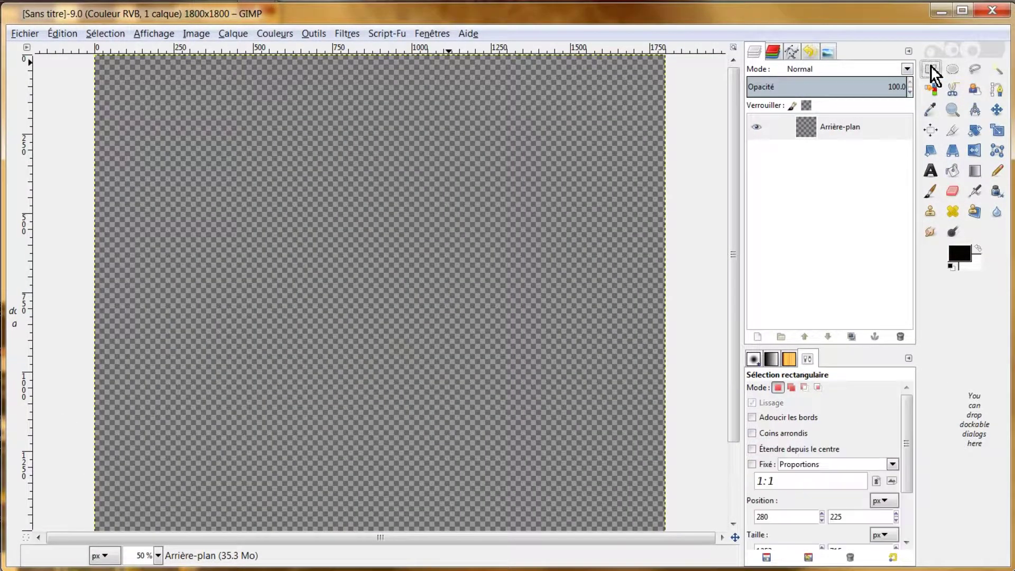
left_click(752, 464)
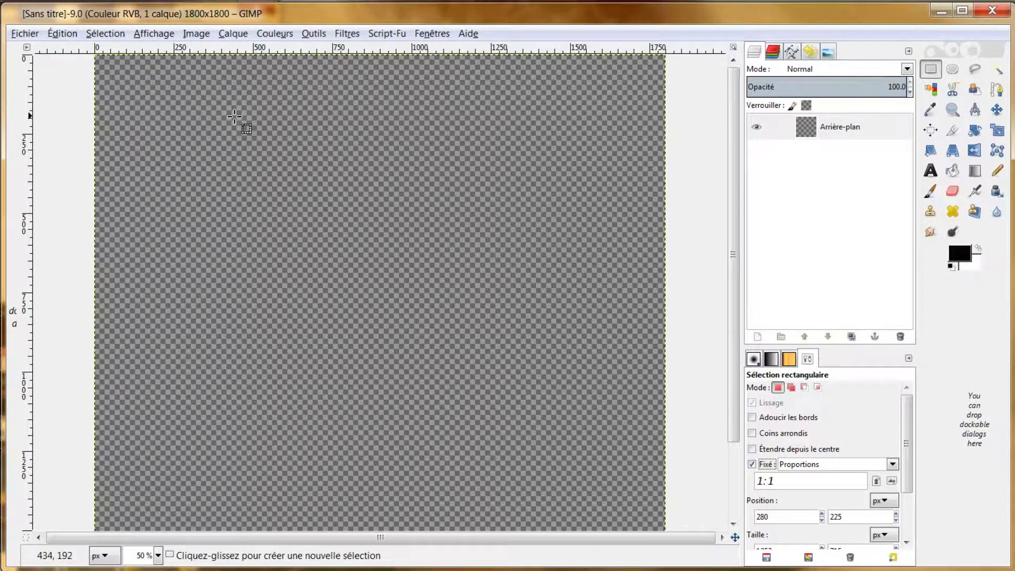
mouse_move(238, 115)
left_mouse_down()
mouse_move(216, 140)
mouse_move(611, 515)
left_mouse_up()
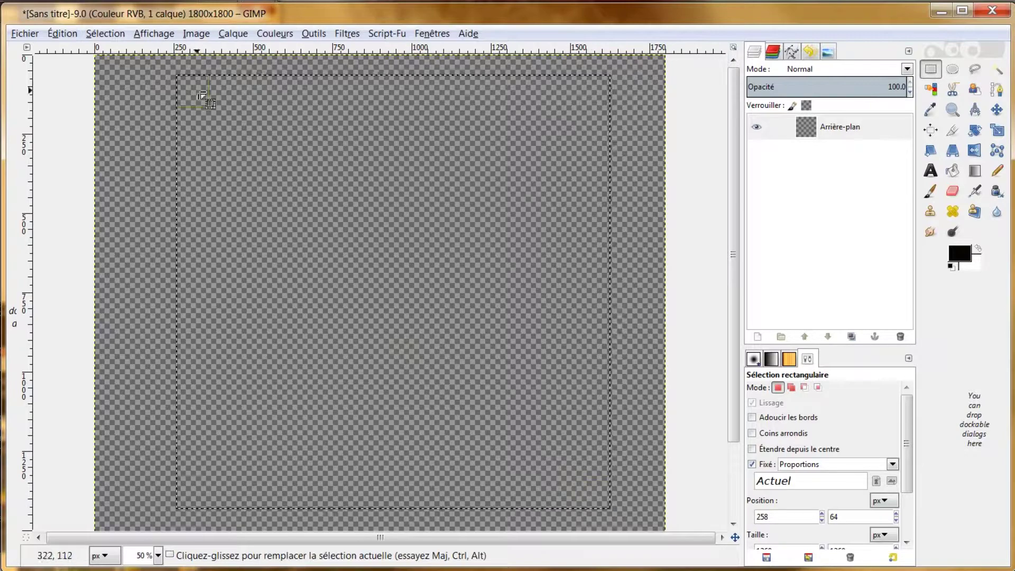
left_click_drag(181, 192, 162, 192)
Bucket-fill the square black on the background layer and duplicate the layer.
left_click(850, 127)
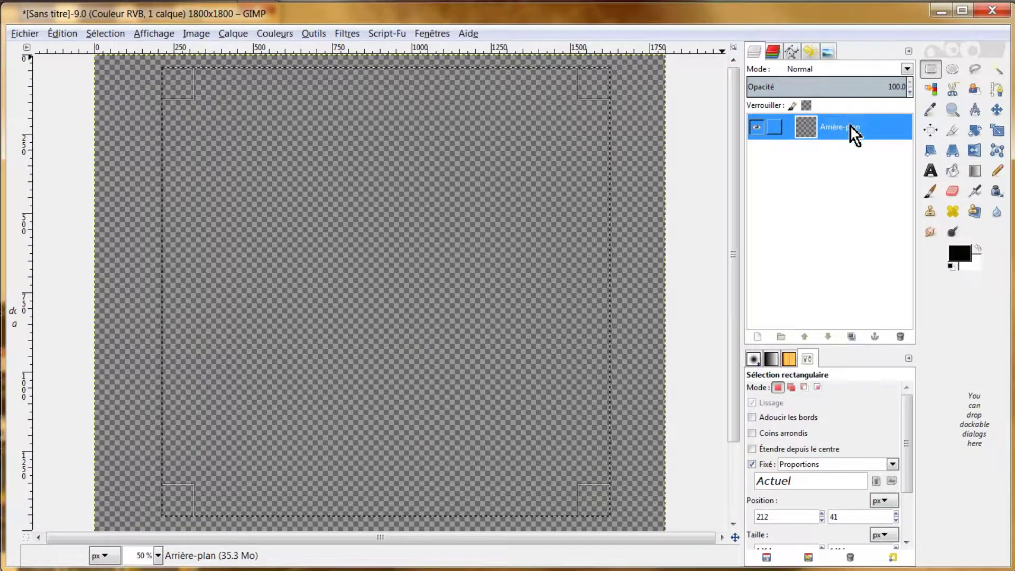
left_click(952, 170)
left_click(328, 181)
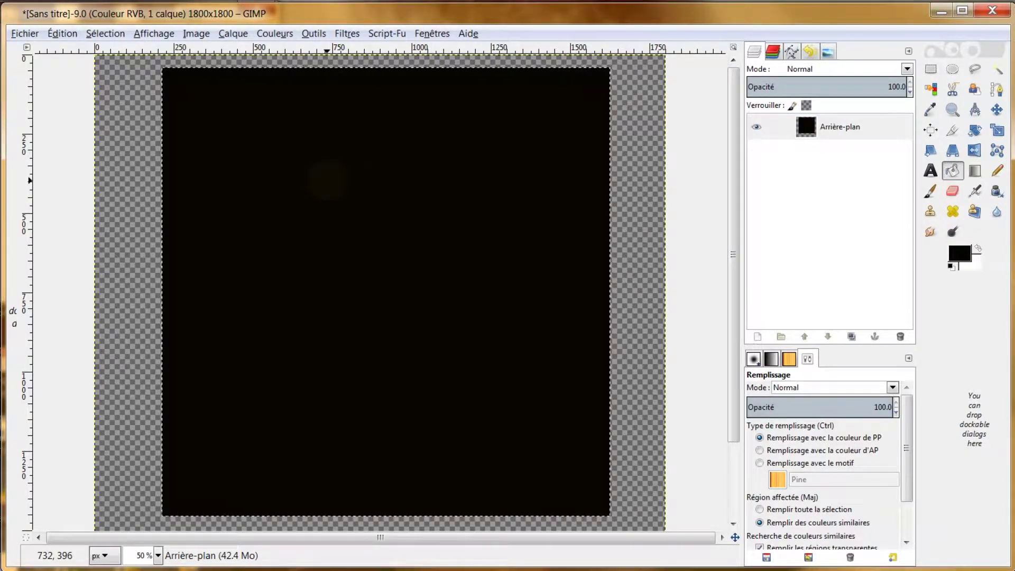
left_click(852, 337)
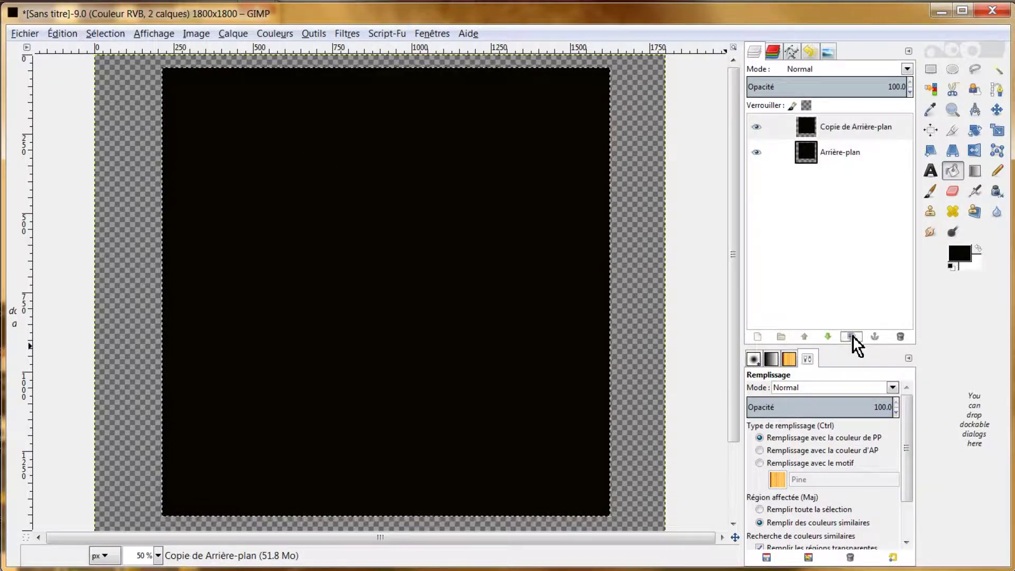
Fill the square on the copied layer white.
left_click(842, 125)
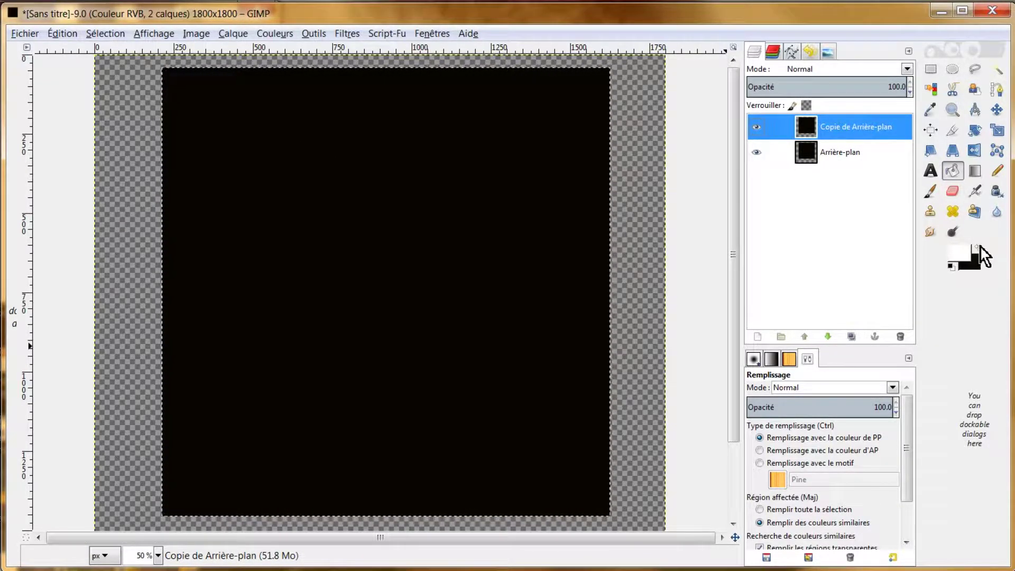
left_click(952, 171)
left_click(502, 193)
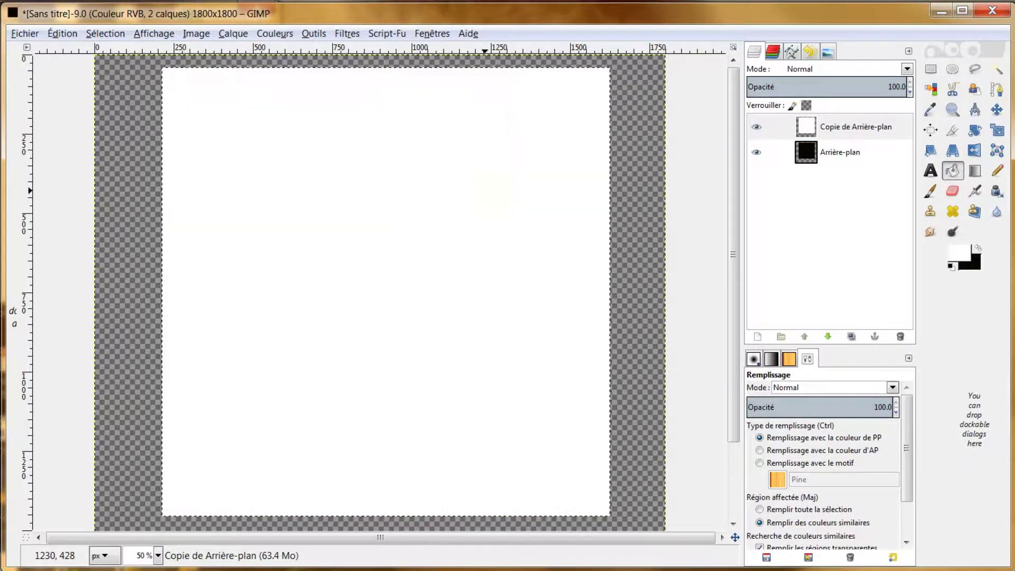
Scale the white square down to 42.968 cm using centimetre units.
left_click(876, 126)
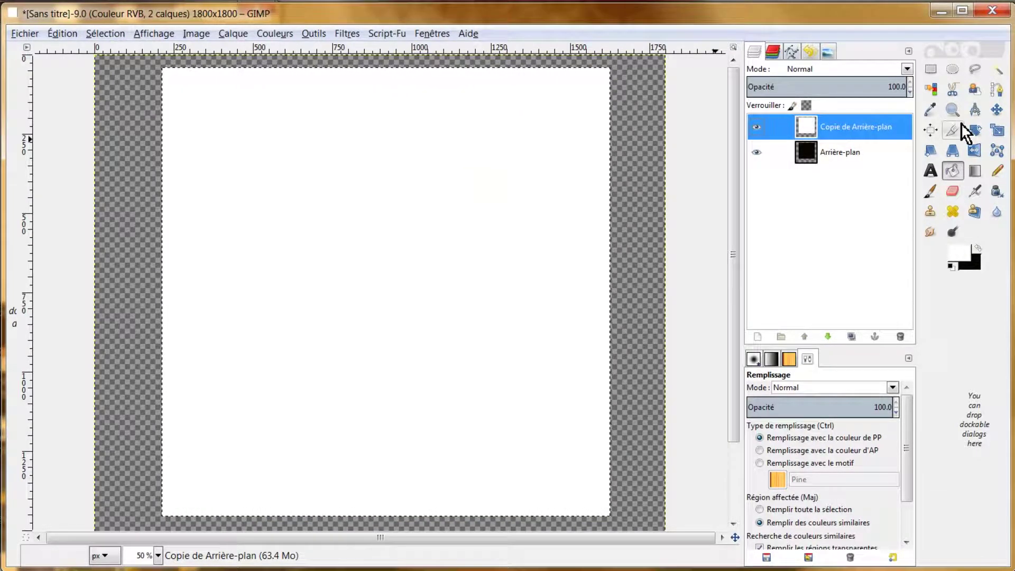
left_click(997, 132)
left_click(507, 217)
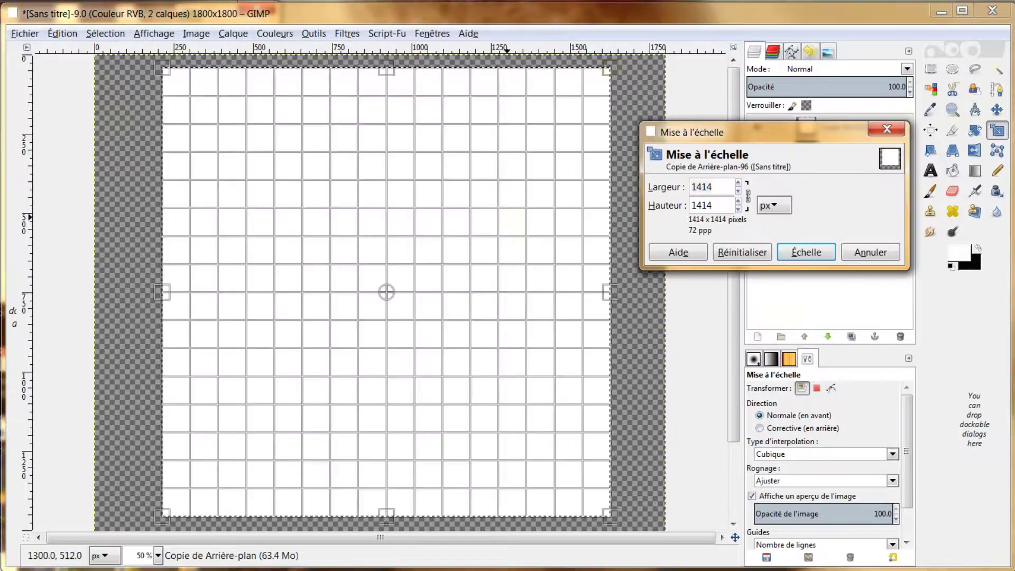
left_click(761, 196)
left_click(793, 310)
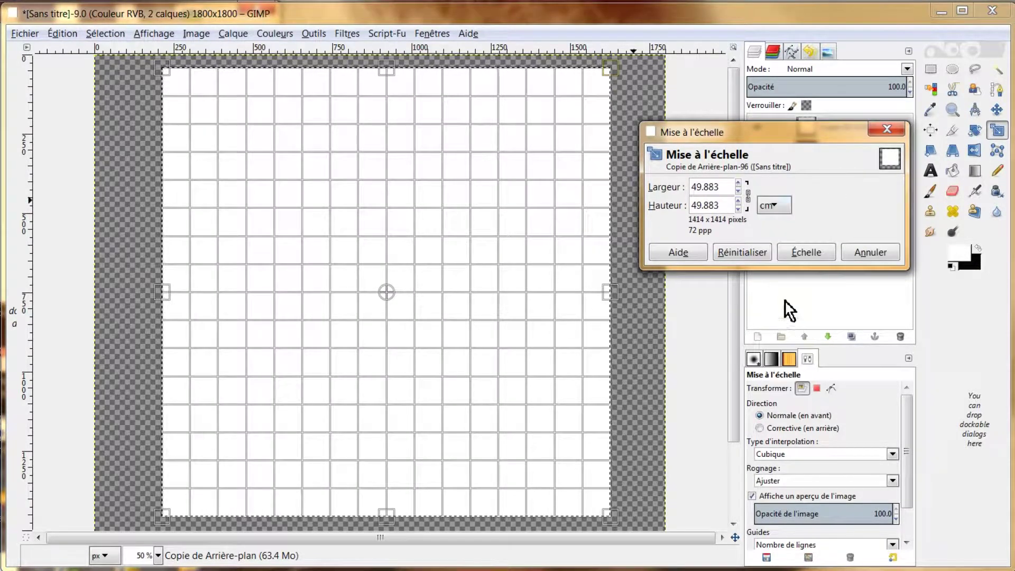
left_click(738, 192)
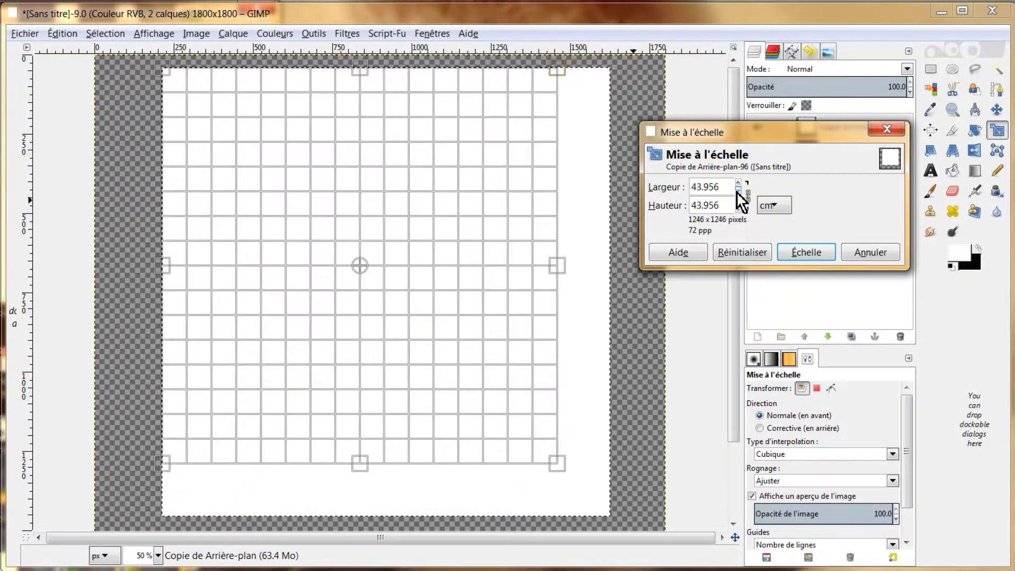
left_click(737, 192)
left_click(800, 252)
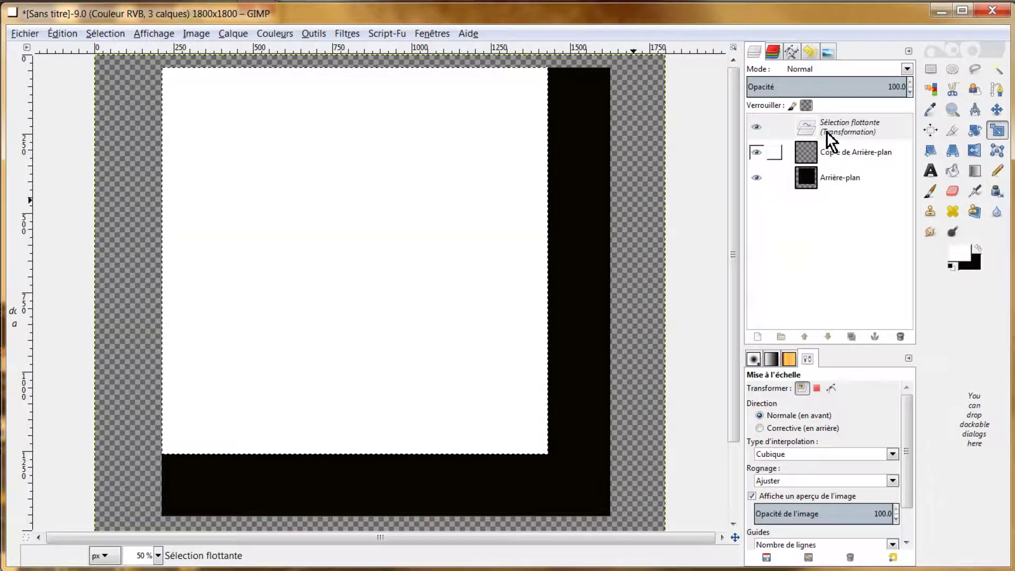
Turn the floating result into a Transformation layer and duplicate it.
right_click(826, 131)
left_click(848, 151)
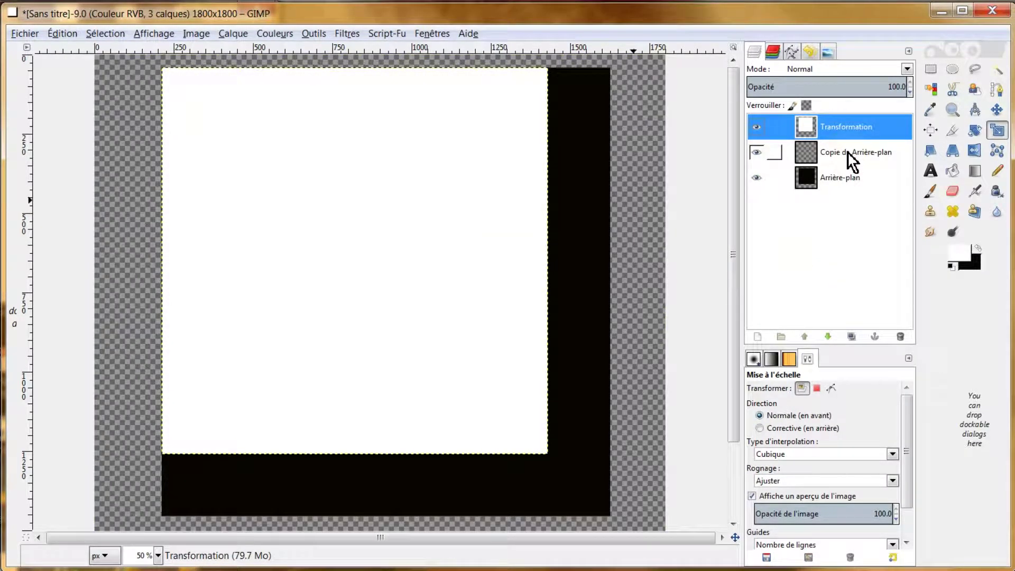
left_click(849, 336)
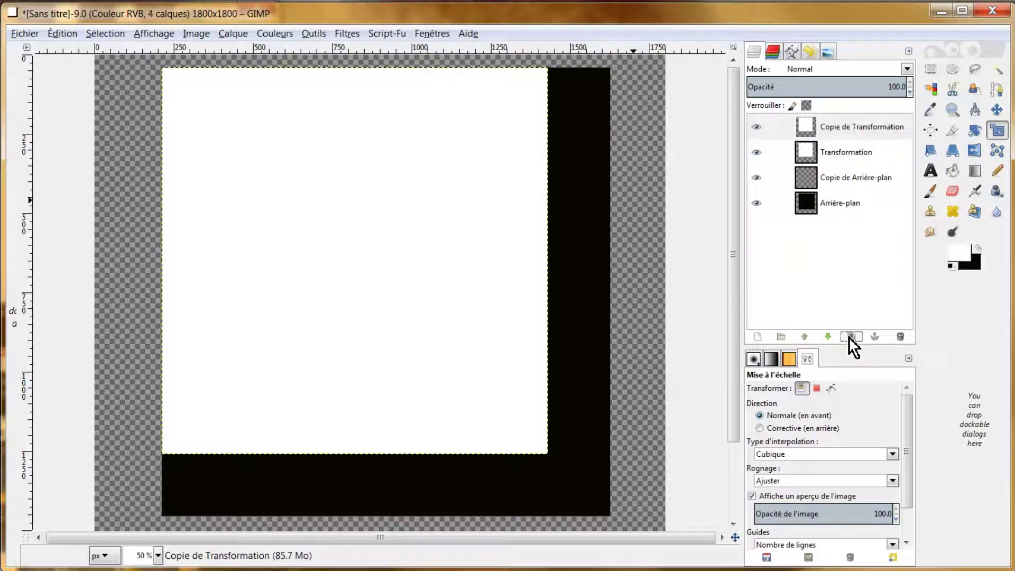
Fill the duplicated square black and scale it to 36.054 cm.
left_click(978, 248)
left_click(952, 170)
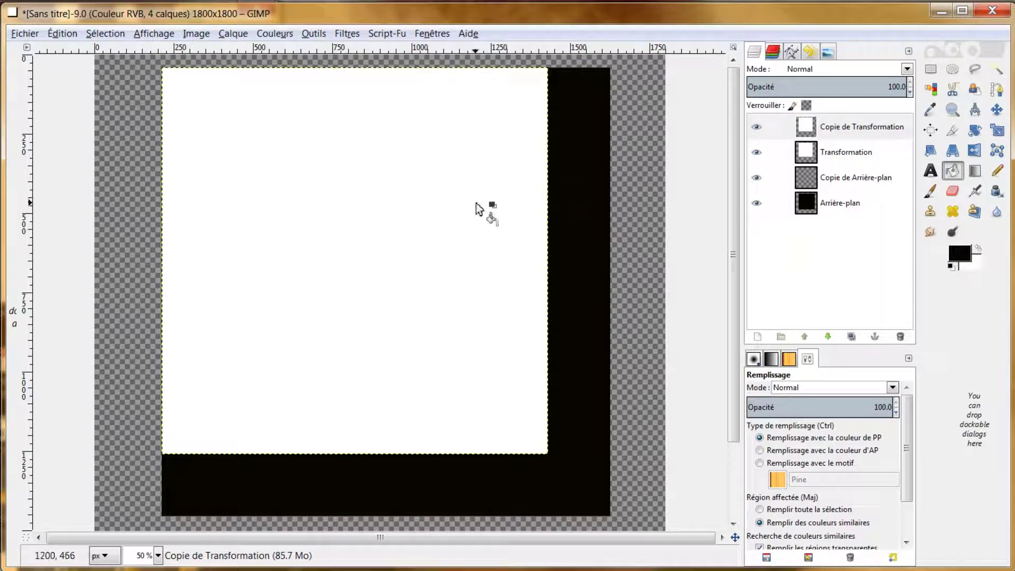
left_click(476, 203)
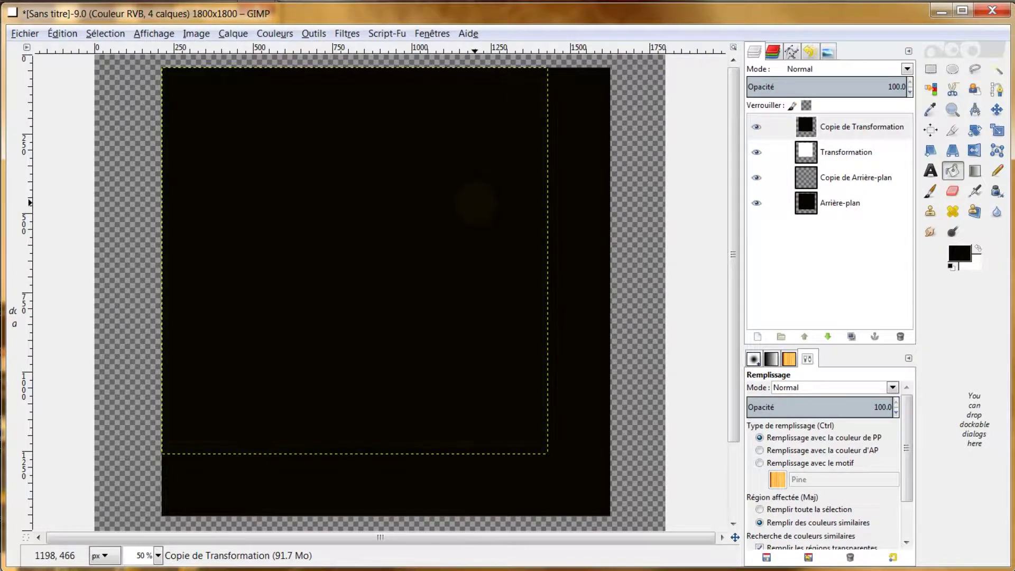
left_click(998, 132)
left_click(380, 186)
left_click(774, 205)
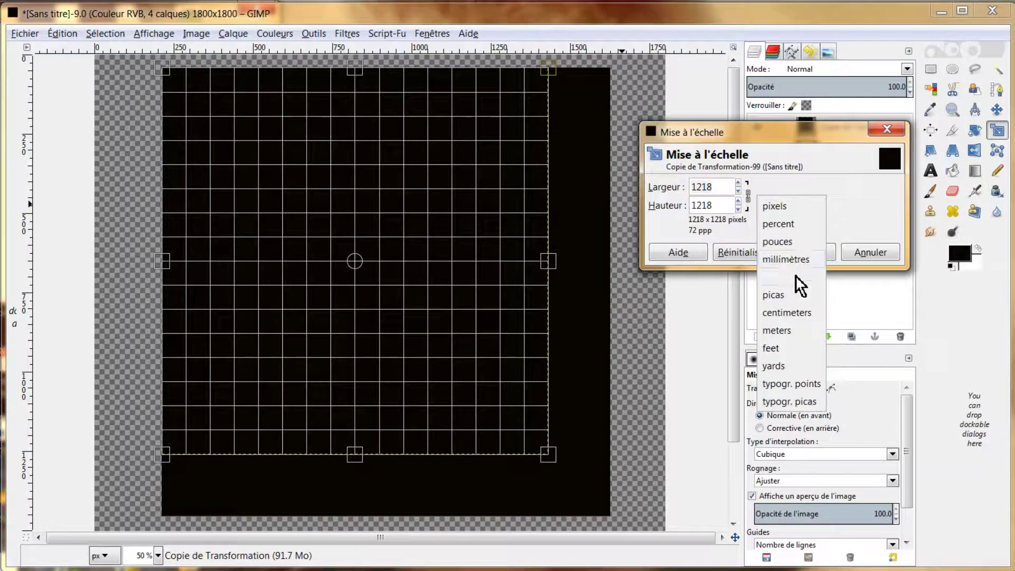
left_click(789, 313)
left_click(739, 191)
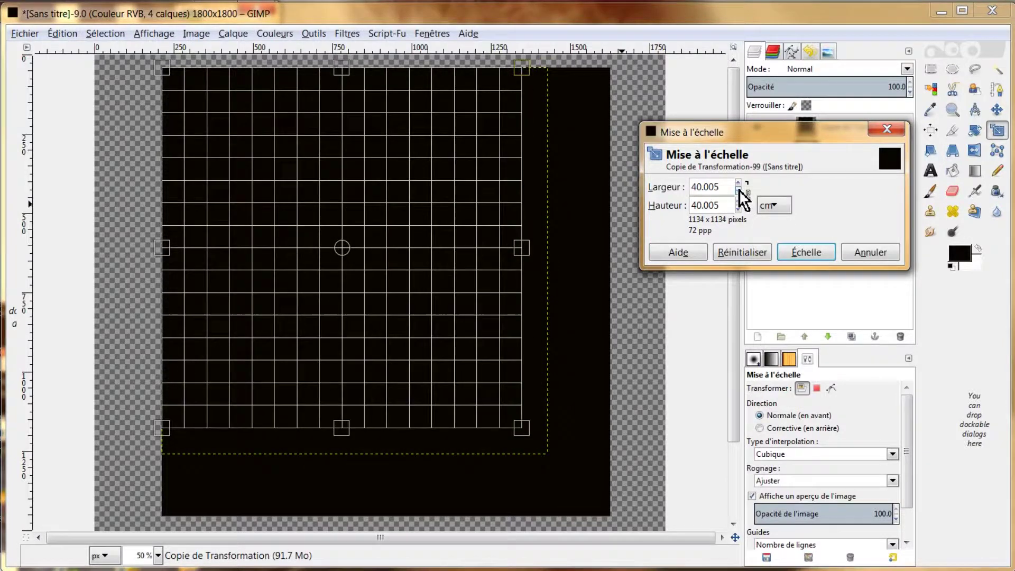
left_click(804, 251)
Duplicate the black square layer and fill the copy white.
left_click(846, 127)
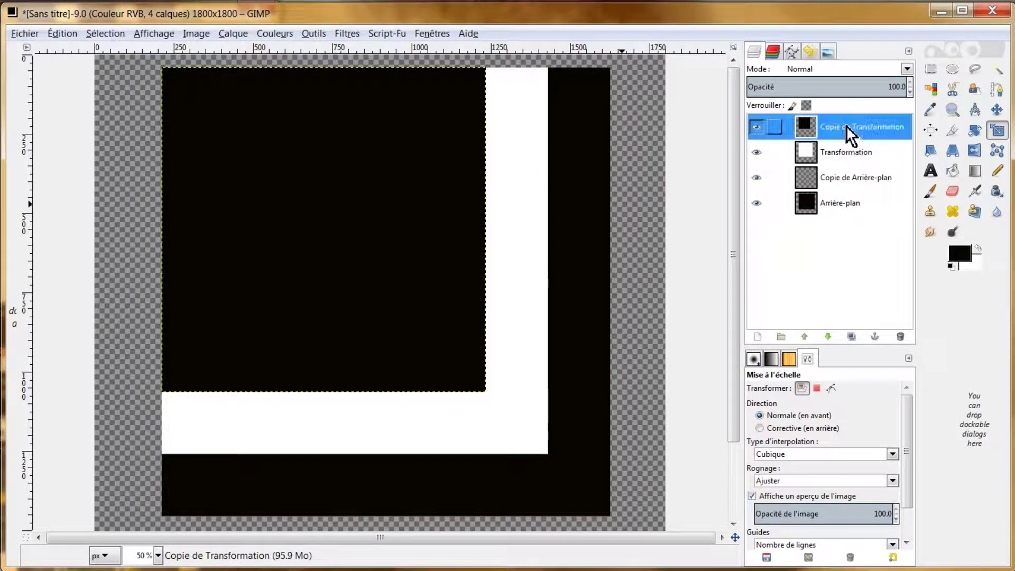
left_click(853, 338)
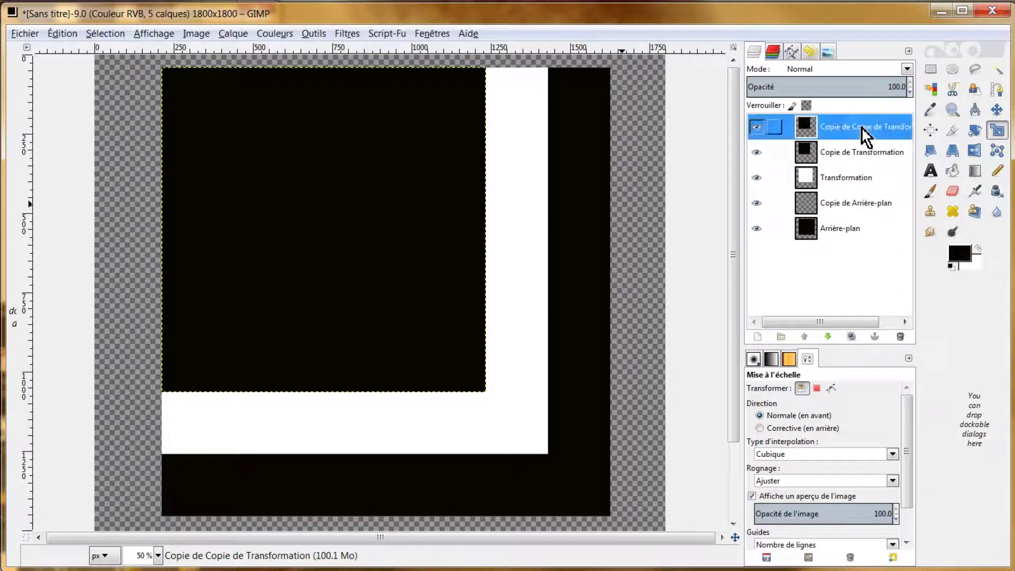
left_click(978, 246)
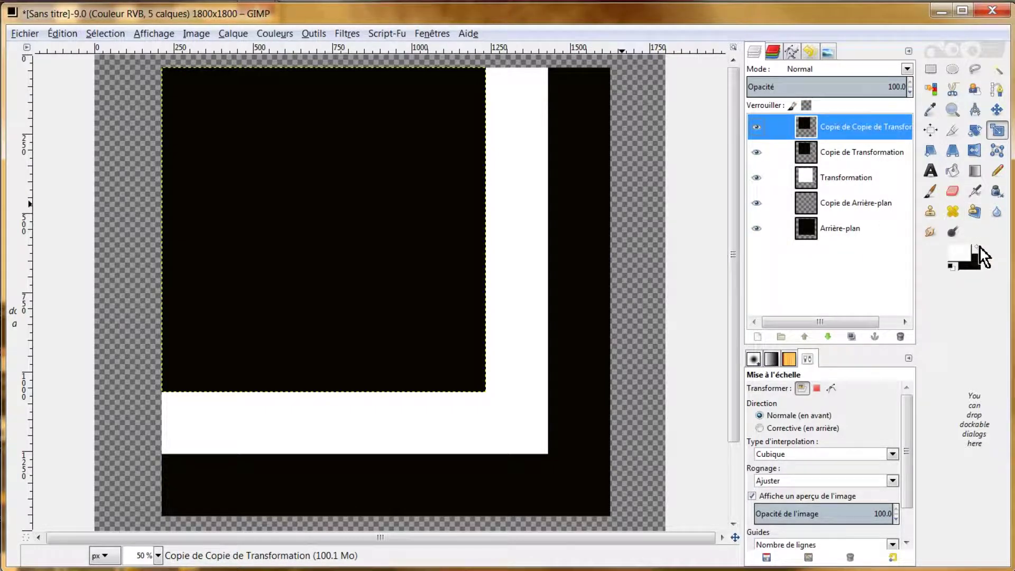
left_click(952, 170)
left_click(373, 210)
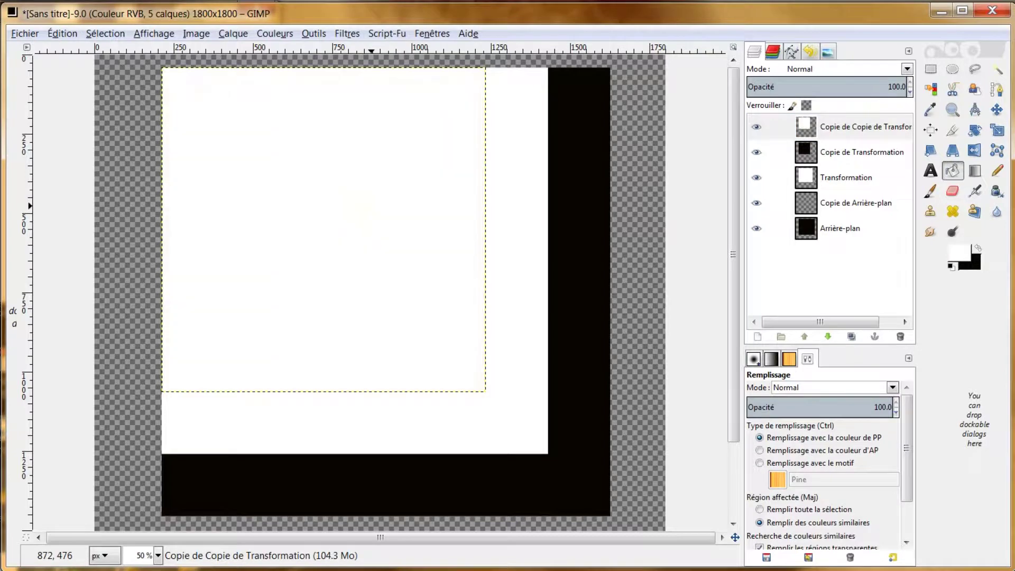
Scale the new white square down to 33.091 cm.
left_click(997, 130)
left_click(431, 201)
left_click(773, 206)
left_click(788, 313)
left_click(740, 191)
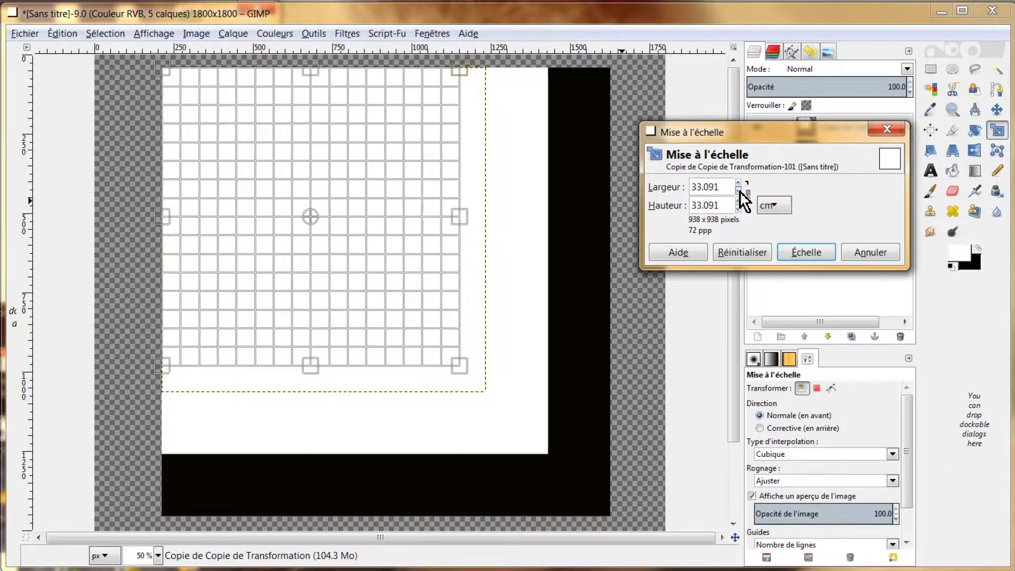
left_click(738, 192)
left_click(803, 252)
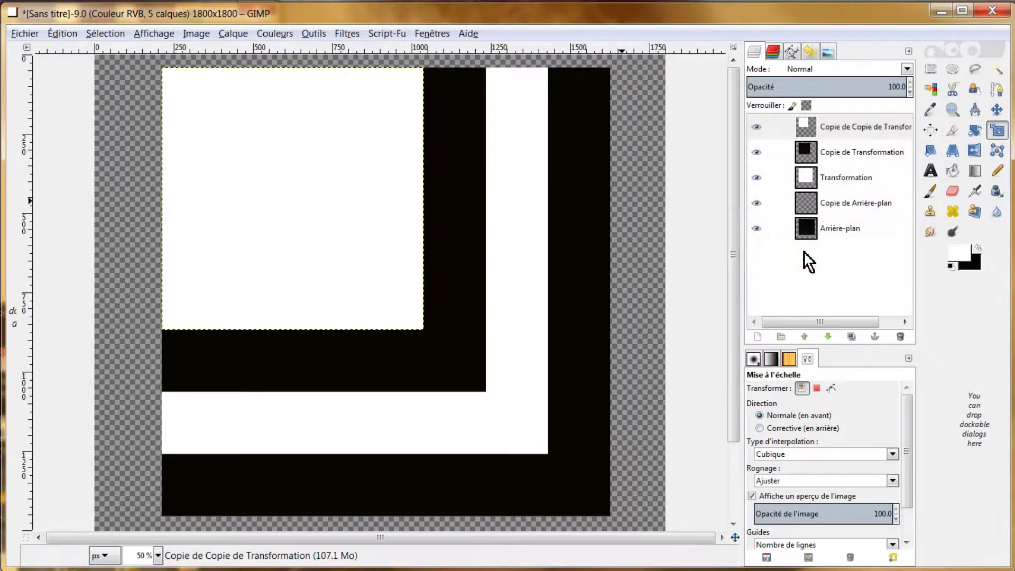
left_click(845, 135)
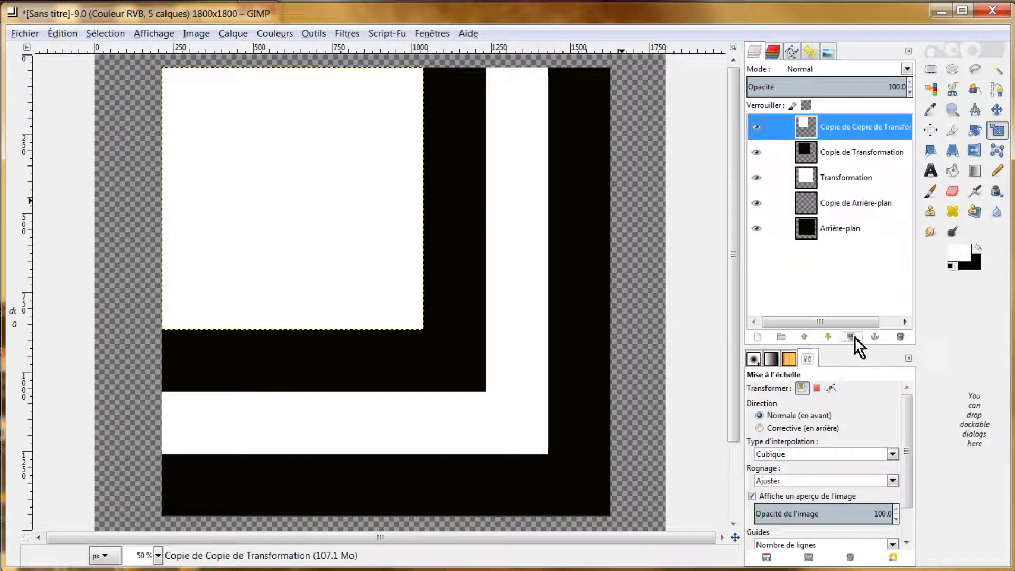
Duplicate the top square, fill it black and scale it to 22.225 cm.
left_click(852, 337)
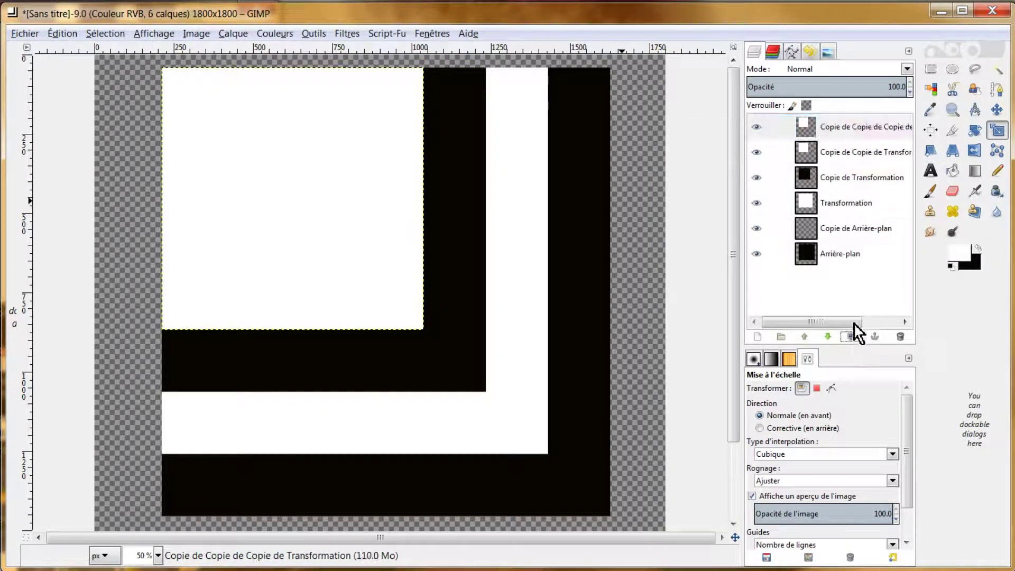
left_click(978, 247)
left_click(952, 170)
left_click(373, 199)
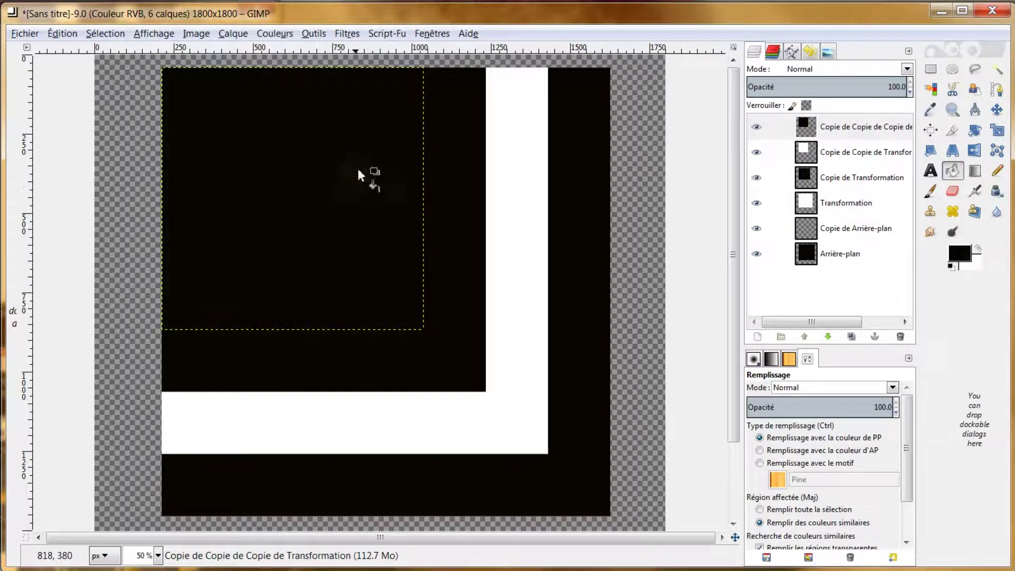
left_click(992, 130)
left_click(298, 150)
left_click(781, 211)
left_click(785, 315)
left_click(738, 191)
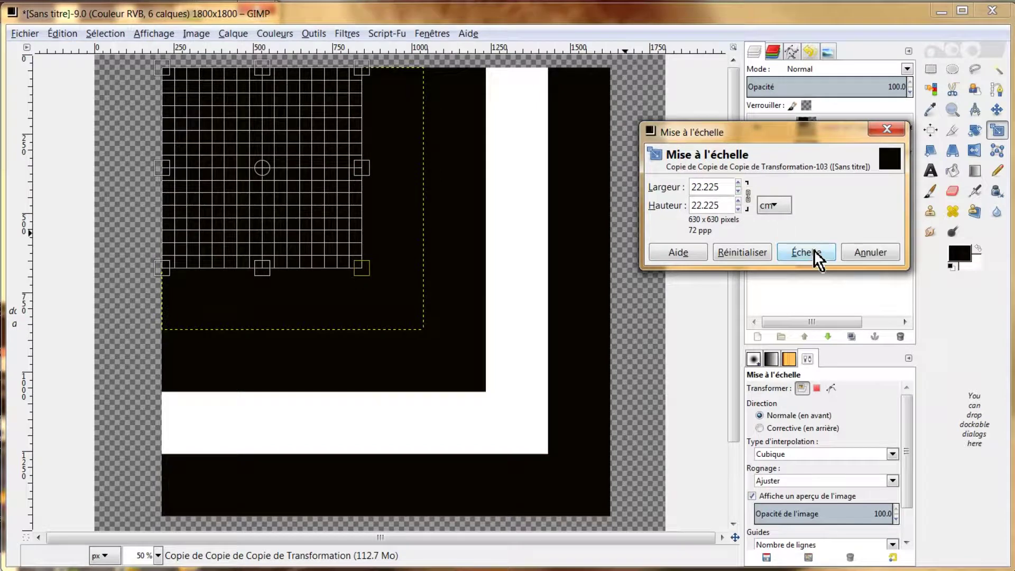
left_click(814, 252)
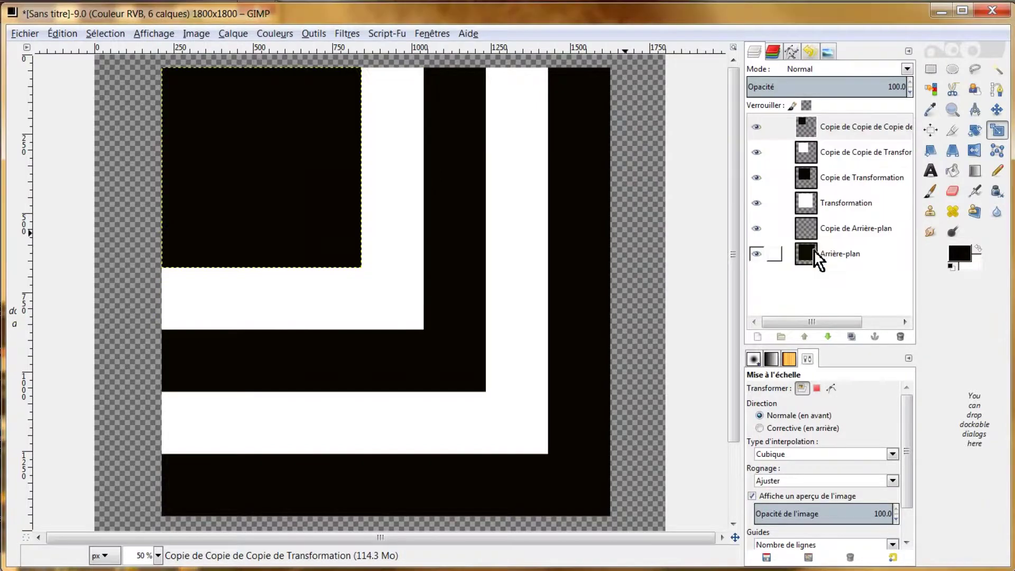
Duplicate the black square, fill the copy white and scale it smaller in cm.
left_click(852, 338)
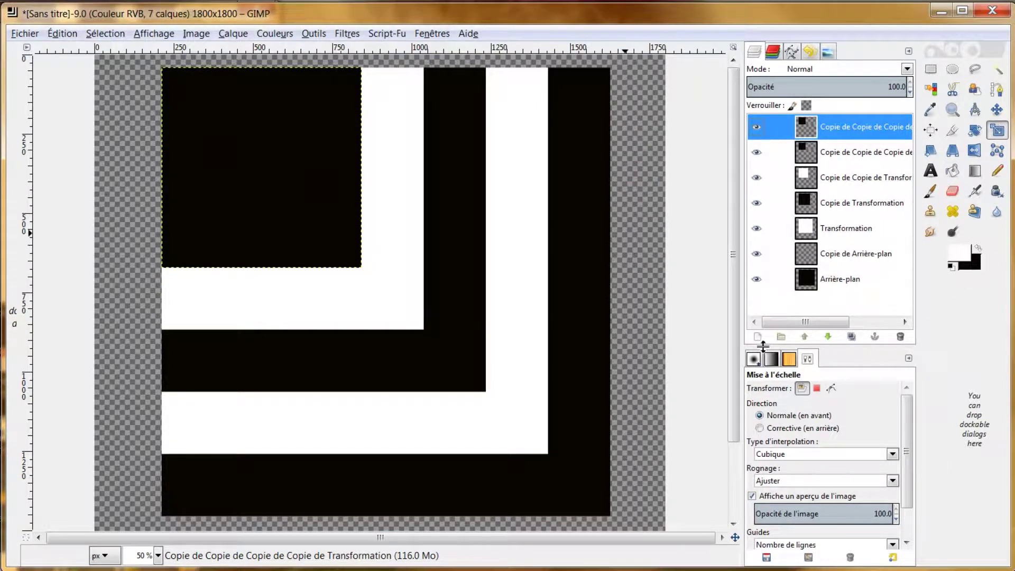
left_click(952, 170)
left_click(304, 197)
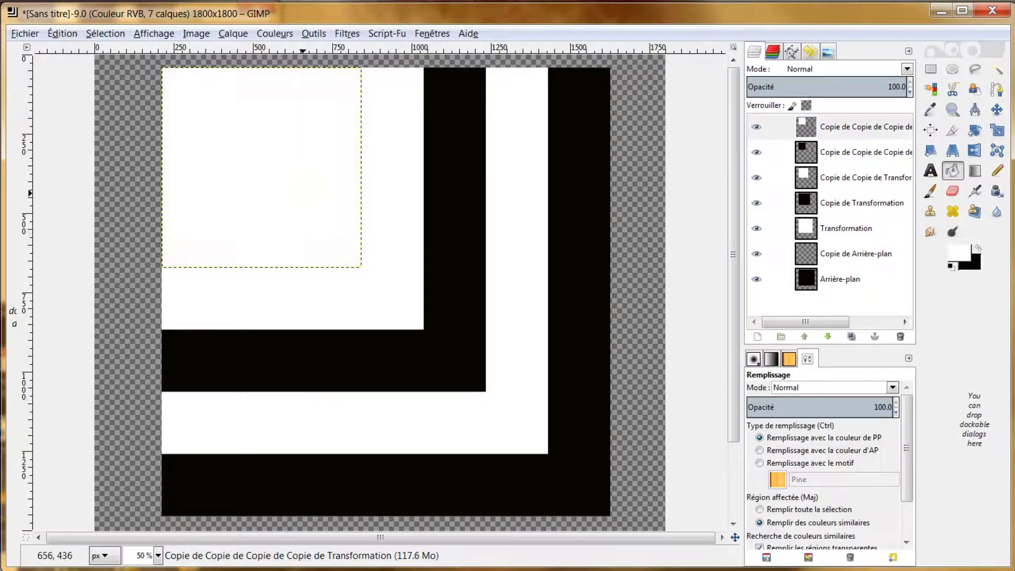
left_click(996, 131)
left_click(382, 209)
left_click(778, 204)
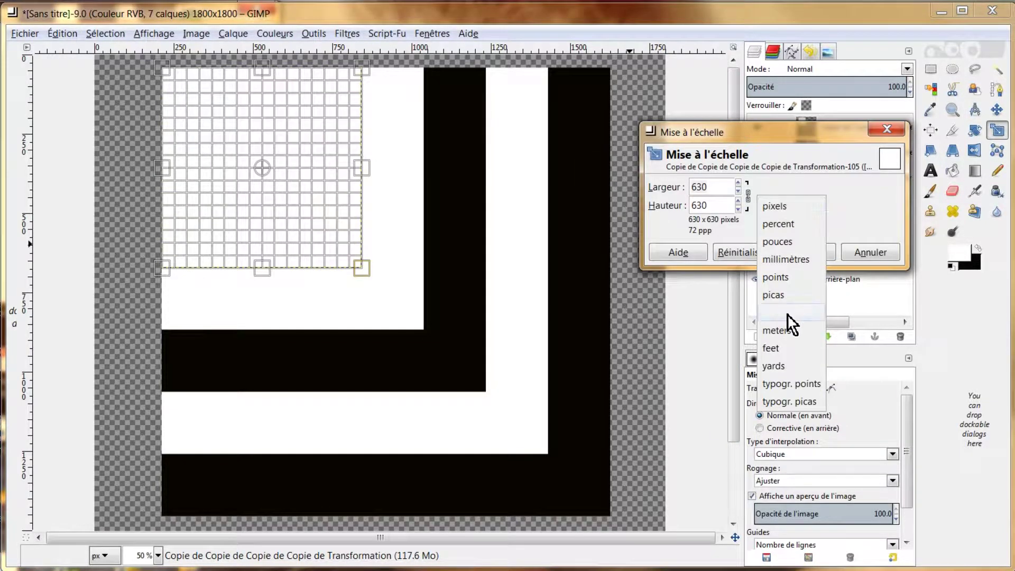
left_click(787, 314)
left_click(737, 191)
left_click(800, 254)
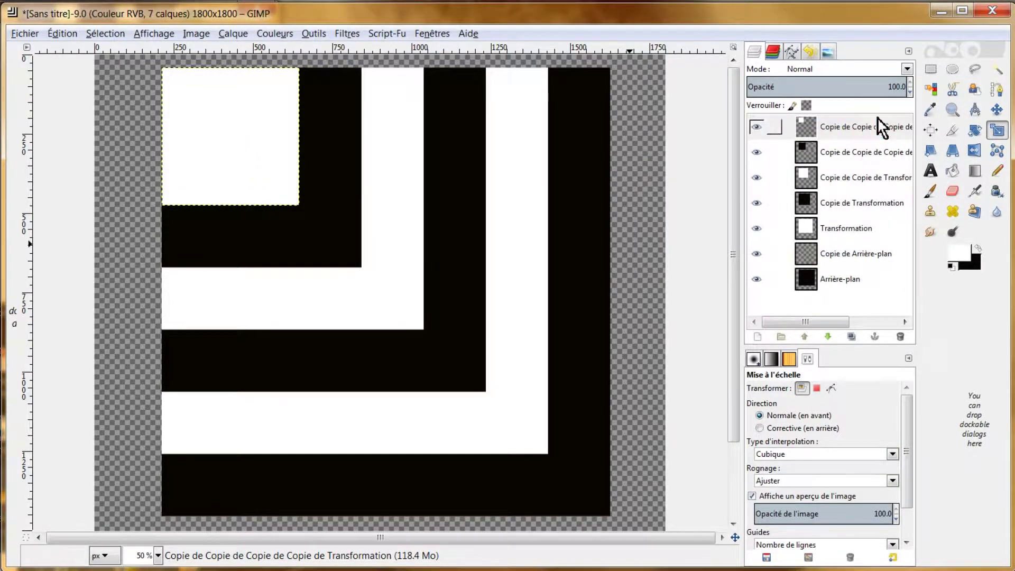
Duplicate the white square, fill it black and scale it to 9.384 cm.
left_click(850, 336)
left_click(857, 126)
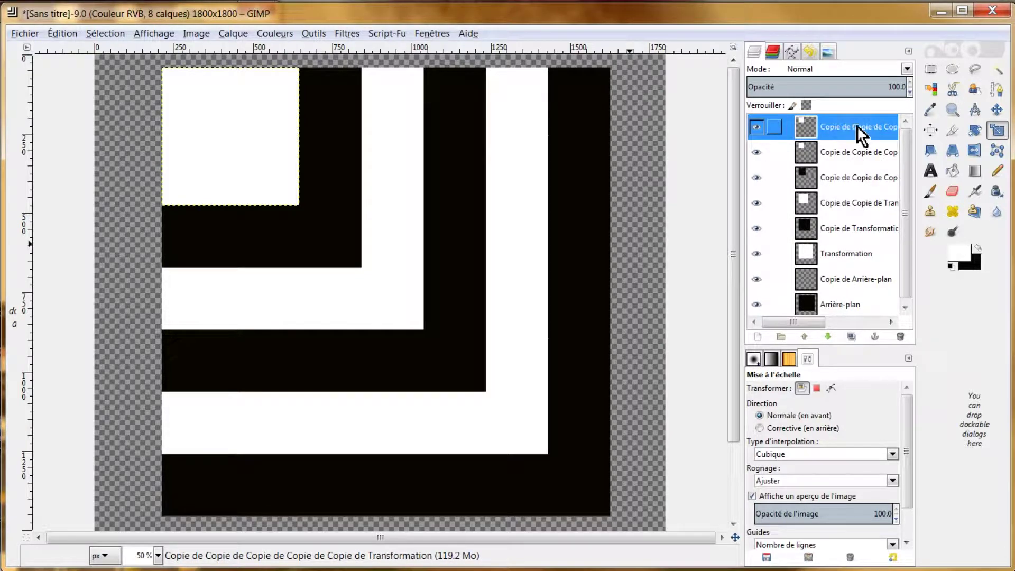
left_click(978, 249)
left_click(952, 170)
left_click(267, 150)
left_click(988, 127)
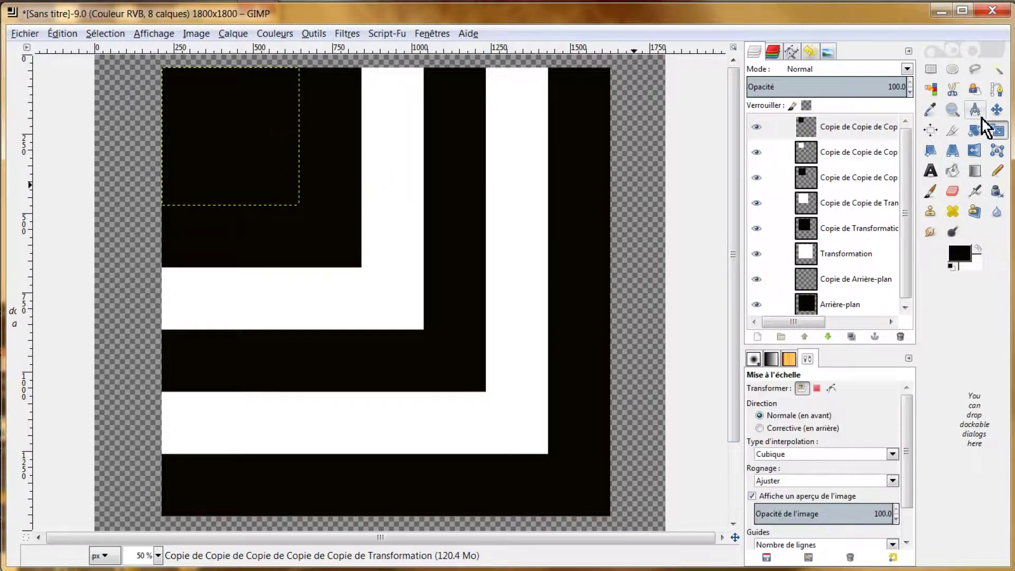
left_click(219, 143)
left_click(773, 206)
left_click(781, 317)
left_click(738, 191)
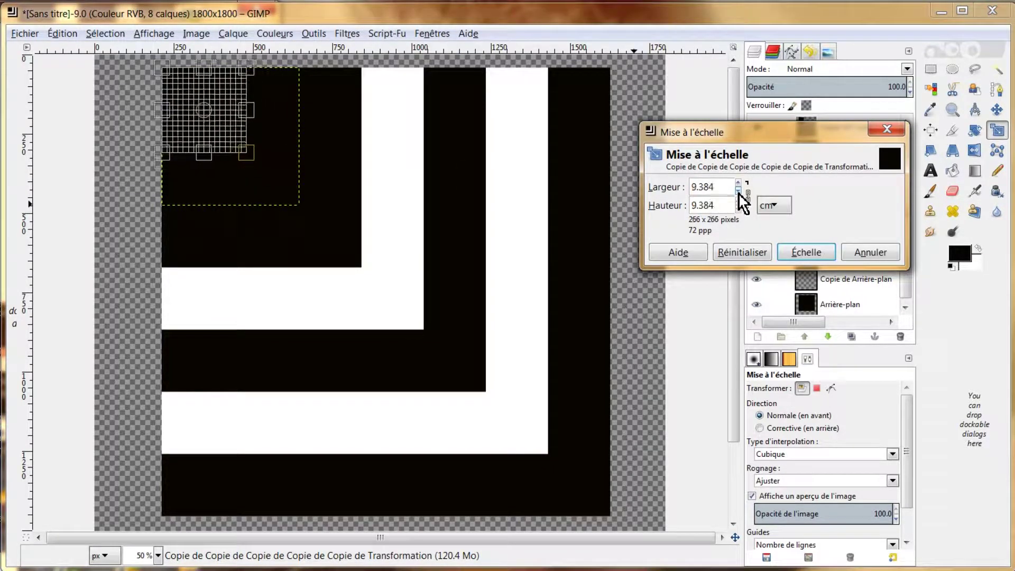
left_click(813, 253)
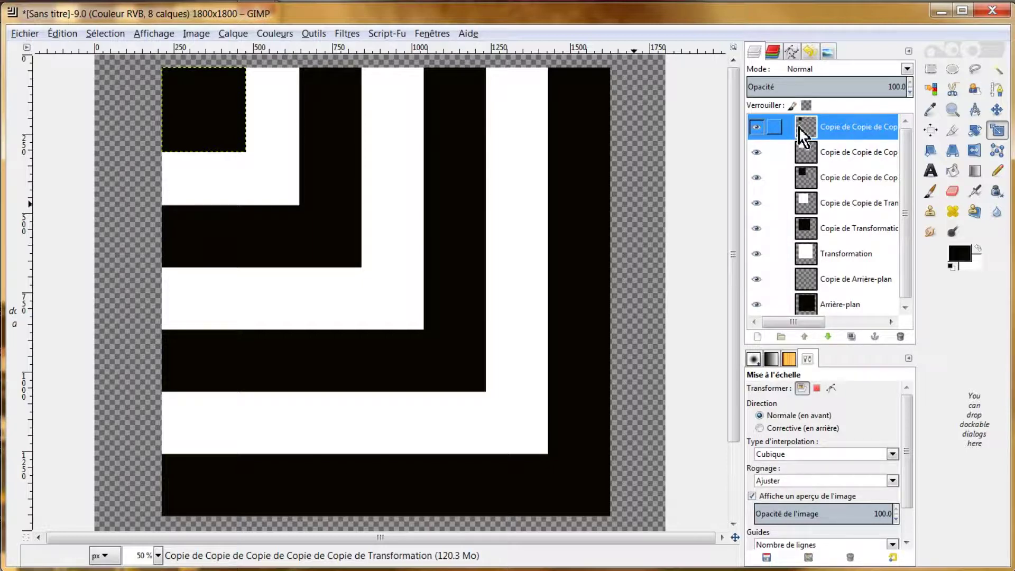
Merge all visible layers via Fusionner les calques visibles into one Arrière-plan layer.
right_click(832, 124)
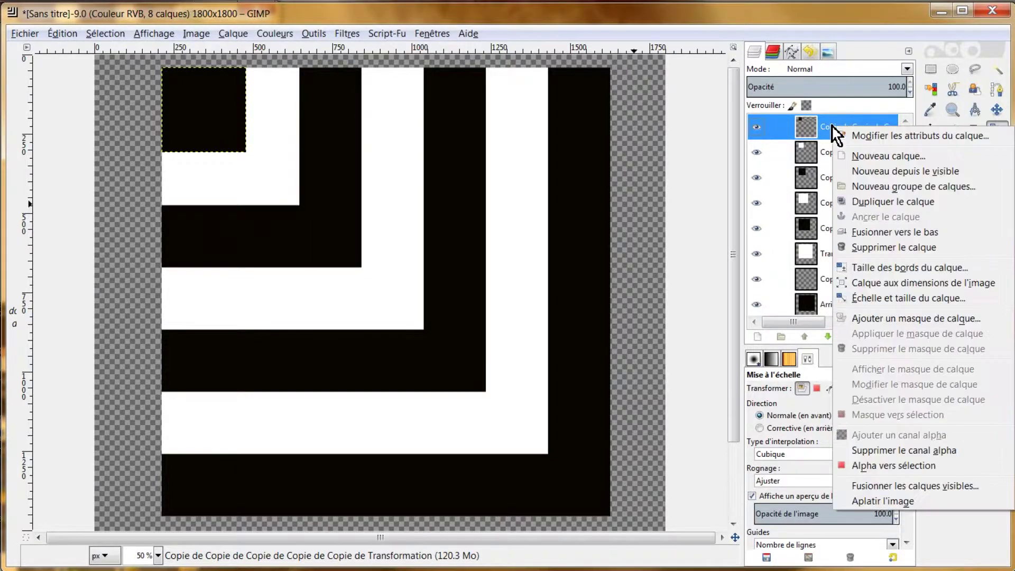
left_click(871, 484)
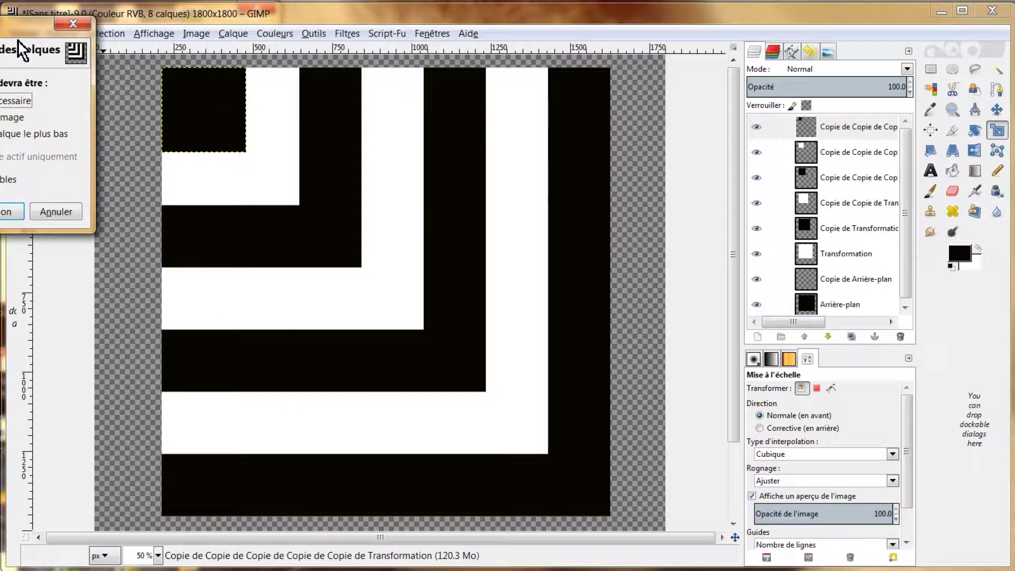
left_click_drag(17, 33, 220, 40)
left_click(206, 219)
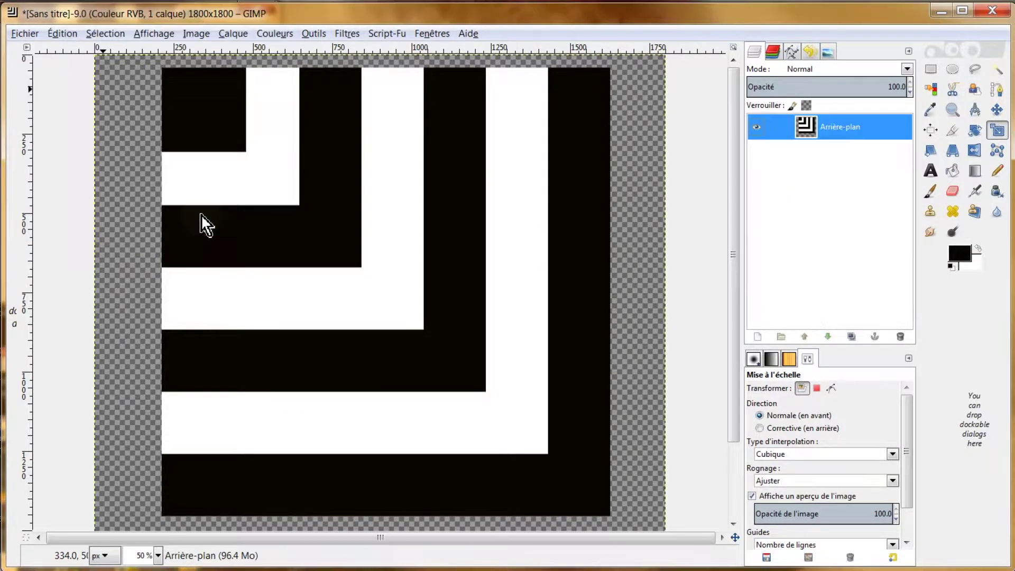
Add a transparent 1800 × 1800 layer named ombre and make it active.
left_click(759, 339)
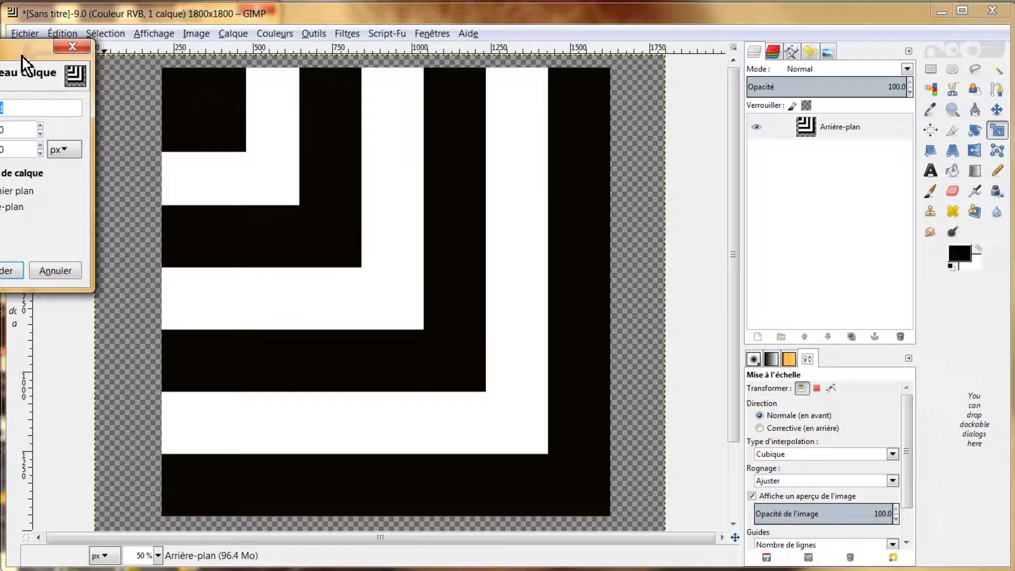
left_click_drag(12, 49, 294, 60)
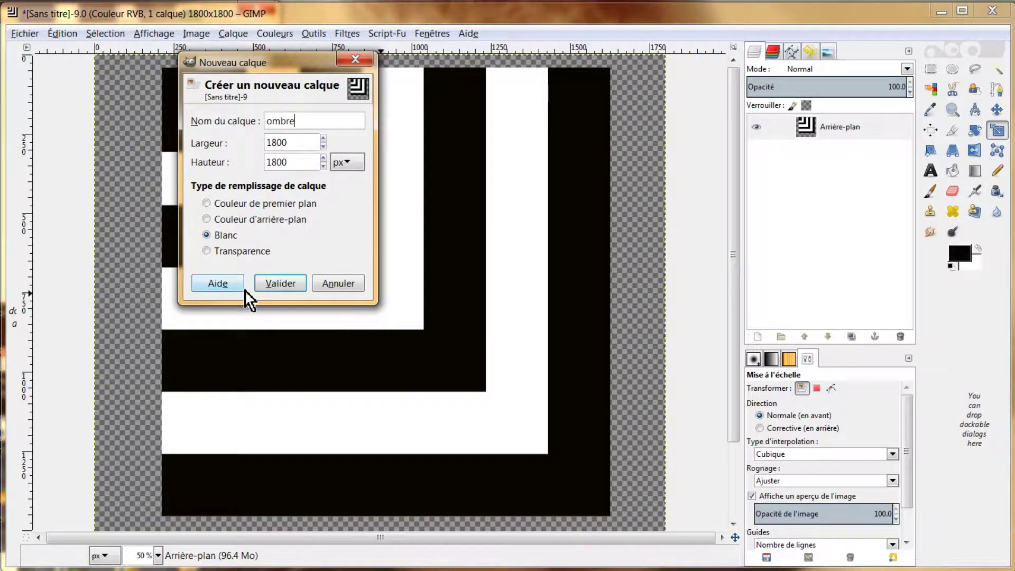
left_click(279, 284)
left_click(841, 127)
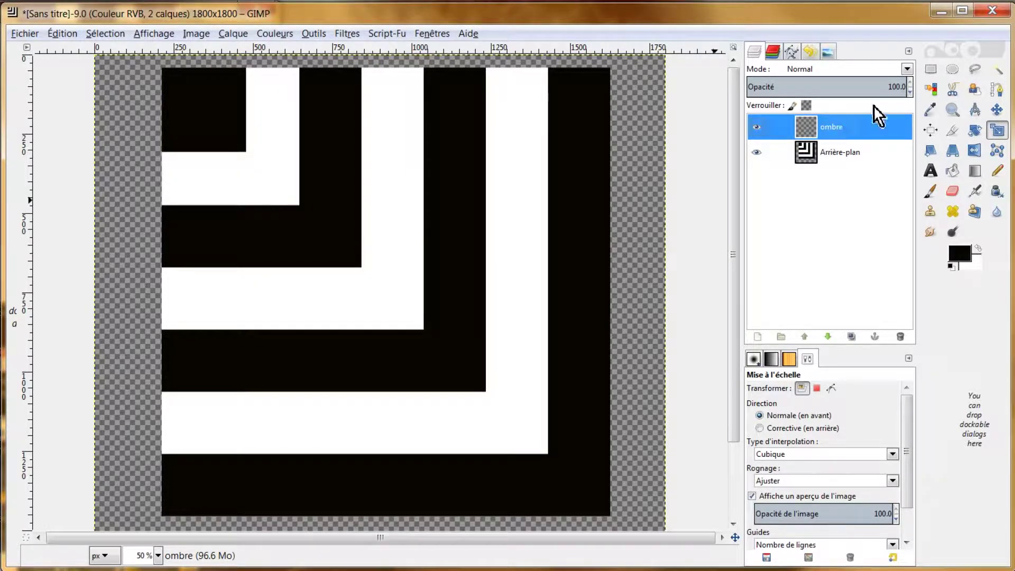
left_click(930, 69)
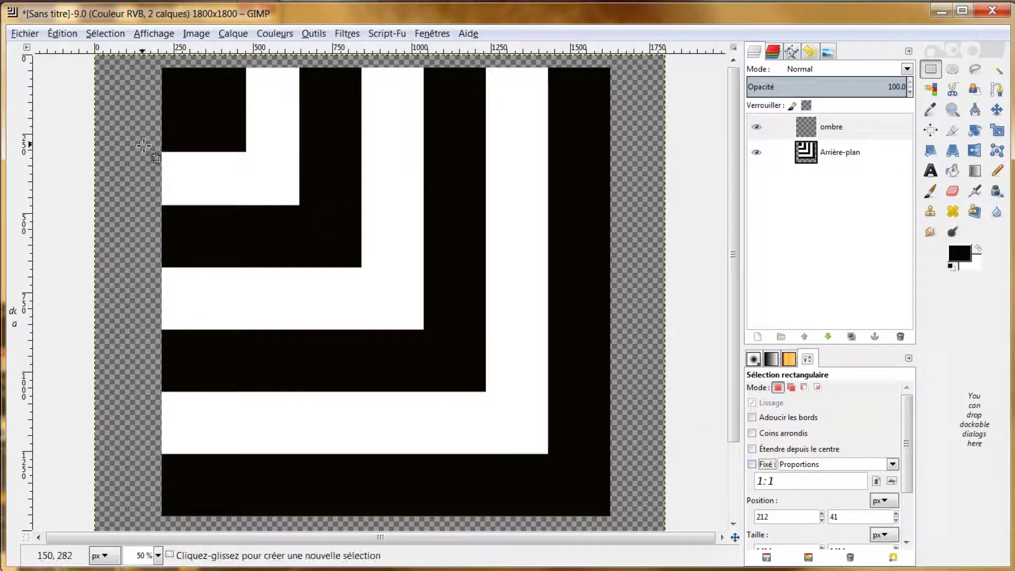
Fill a 1408 × 802 top-left rectangle with grey 7c7c7c on the ombre layer.
mouse_move(162, 68)
left_mouse_down()
mouse_move(436, 207)
mouse_move(610, 322)
left_mouse_up()
left_click(961, 253)
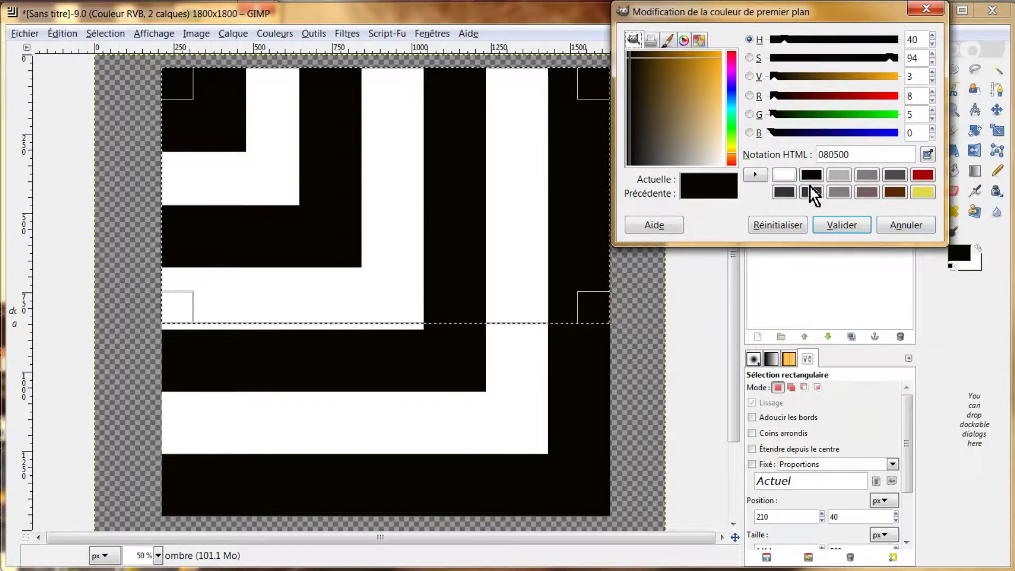
left_click(864, 177)
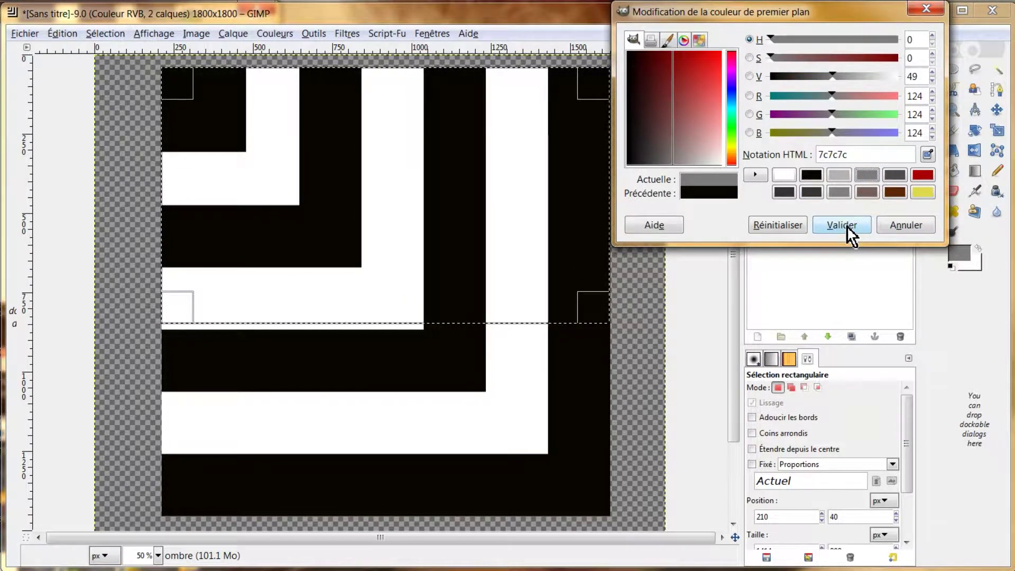
left_click(845, 225)
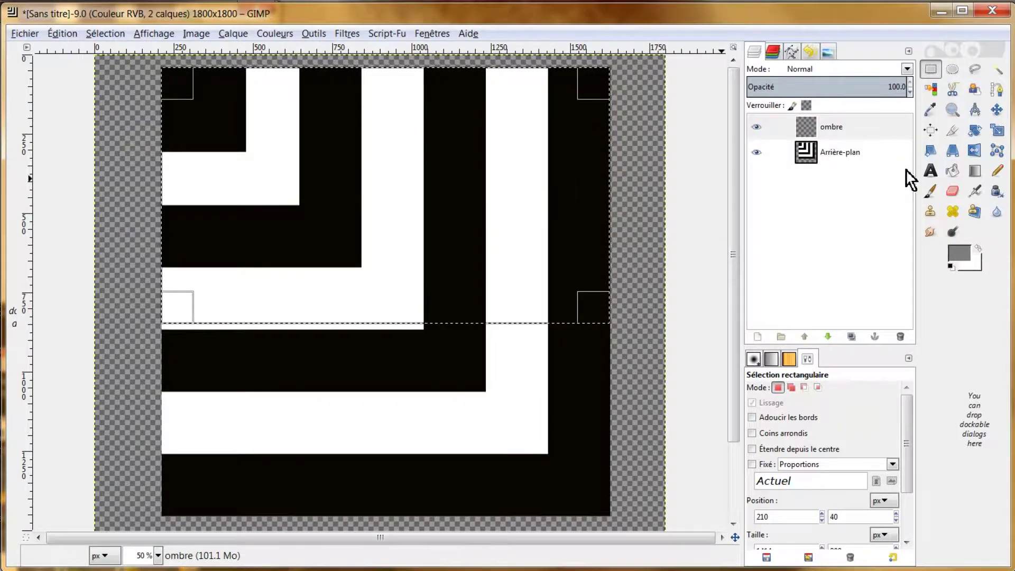
left_click(952, 170)
left_click(429, 193)
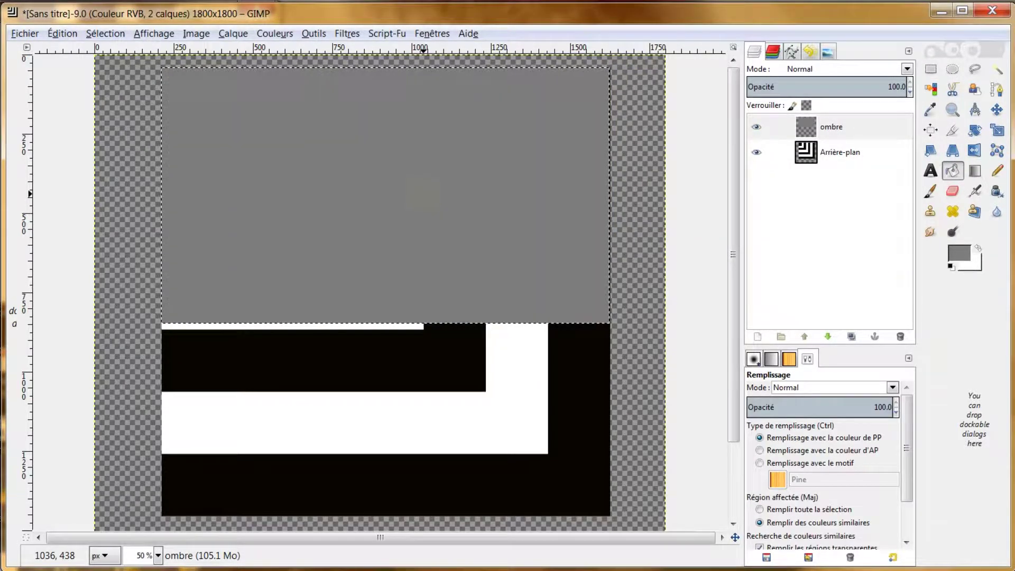
left_click(846, 127)
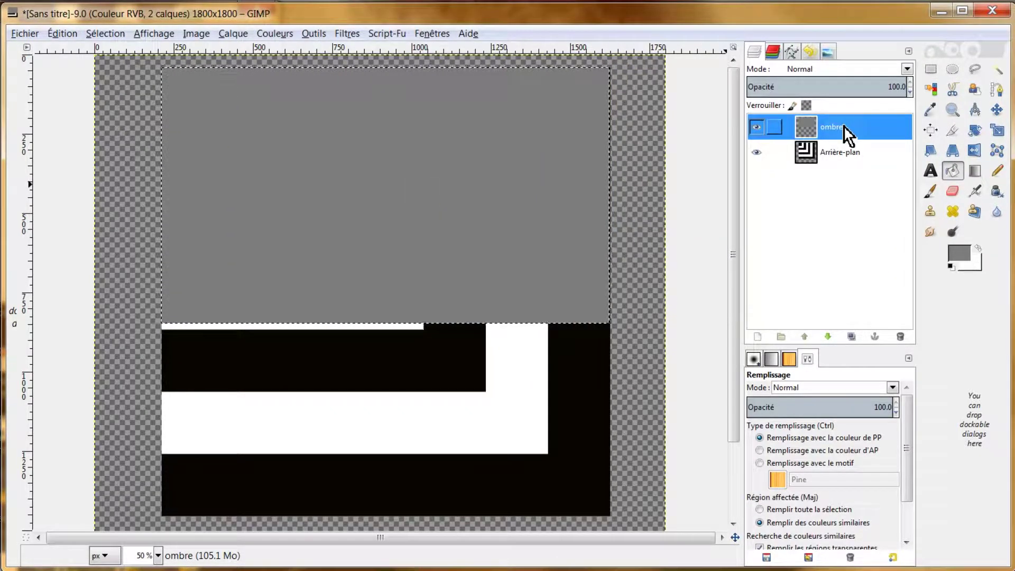
Perspective-warp the grey rectangle into a diagonal wedge toward the bottom-right.
left_click(954, 151)
left_click(347, 121)
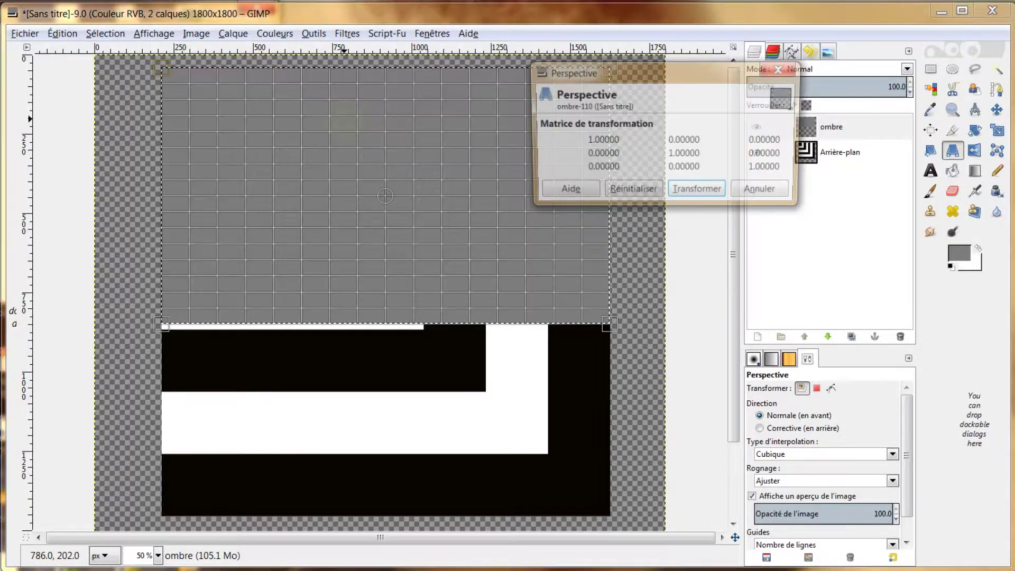
mouse_move(164, 321)
left_mouse_down()
mouse_move(582, 259)
mouse_move(607, 512)
left_mouse_up()
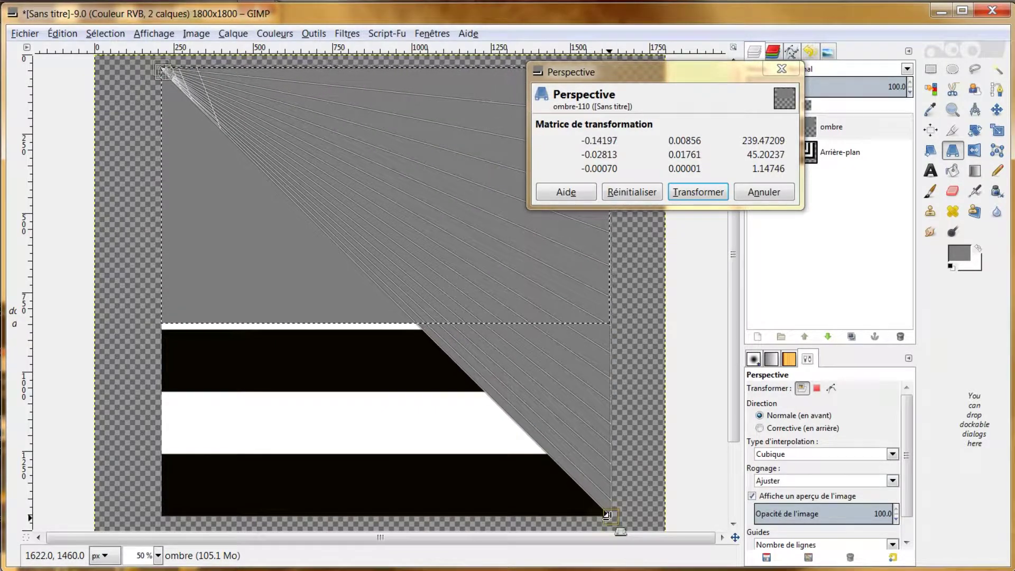
left_click(687, 195)
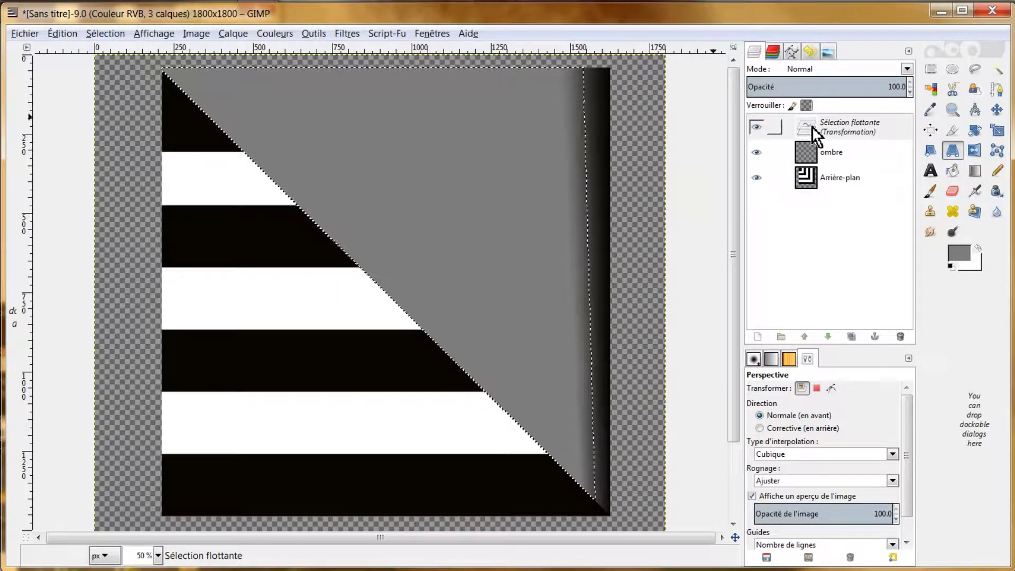
Make the floating wedge a Transformation layer at 41 opacity, then select Arrière-plan.
left_click(819, 125)
right_click(829, 123)
left_click(843, 154)
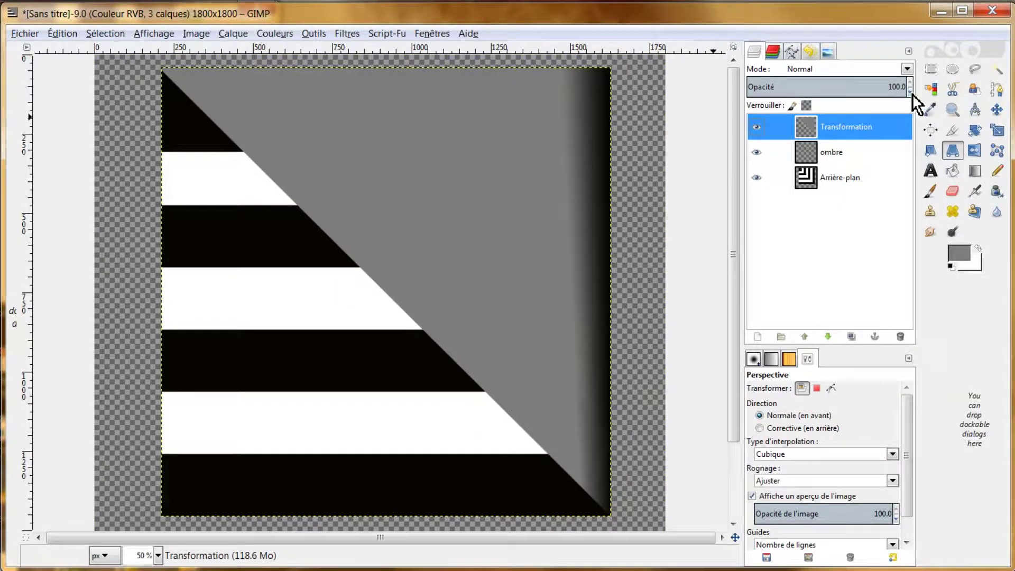
left_click(911, 94)
left_click(844, 128)
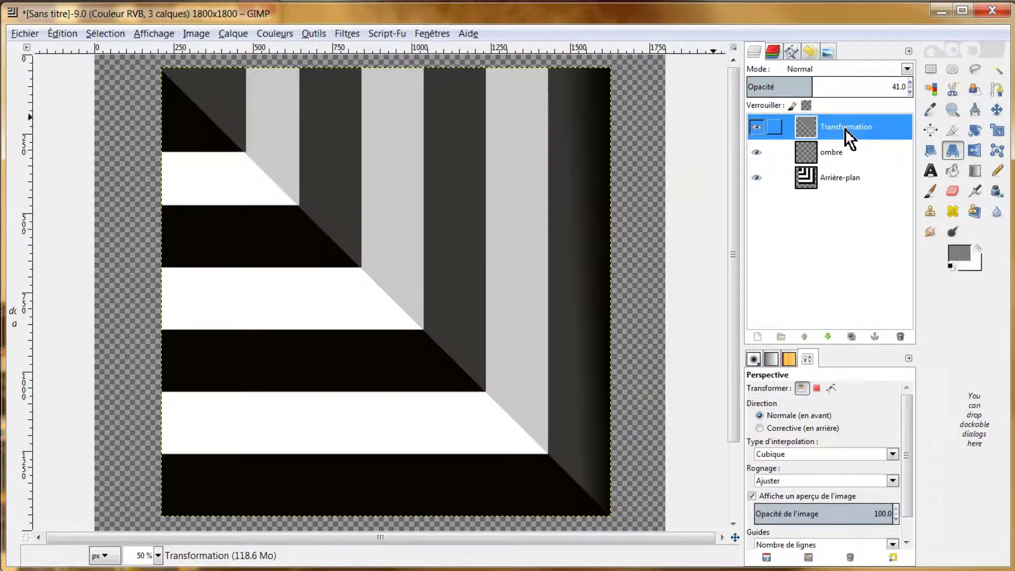
left_click(833, 179)
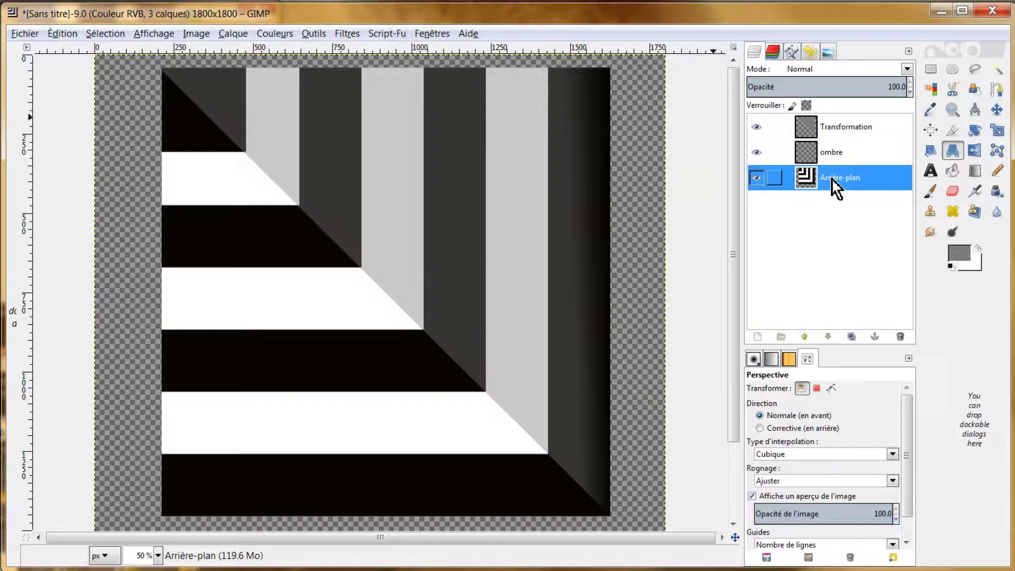
Erase the shading over the top-left black square and the first black L-stripe.
left_click(997, 70)
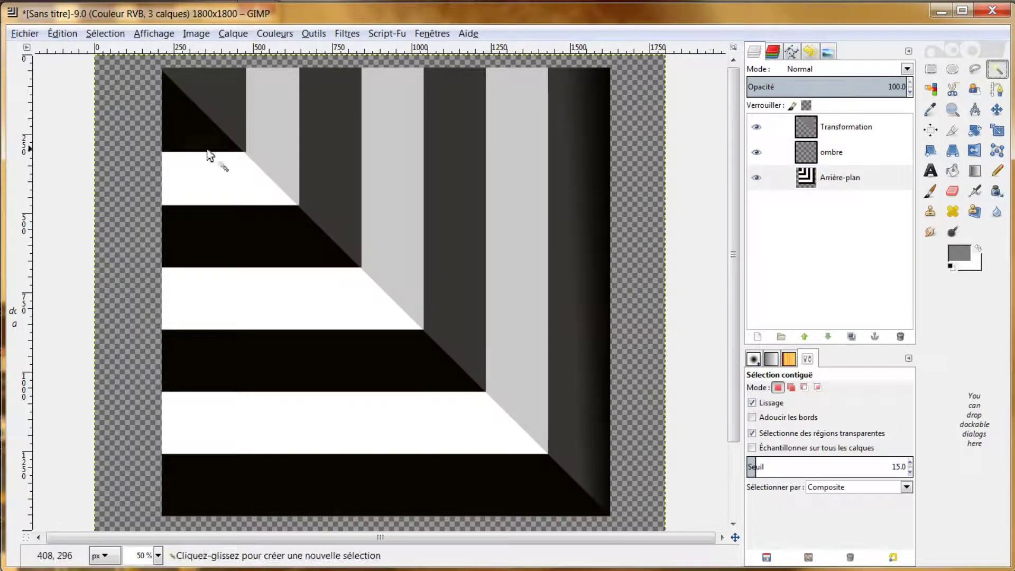
left_click(207, 151)
left_click(845, 128)
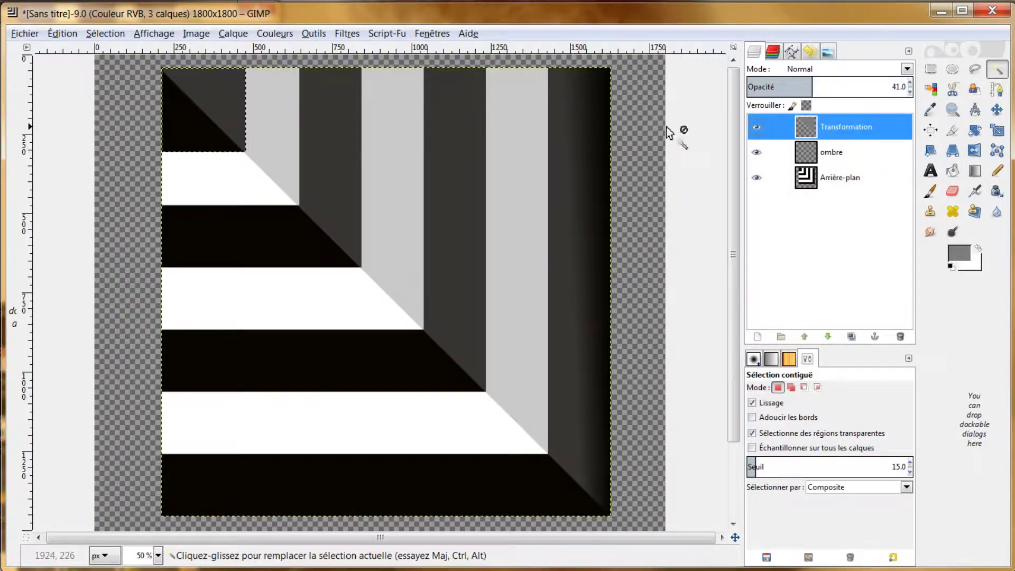
left_click(66, 34)
left_click(102, 228)
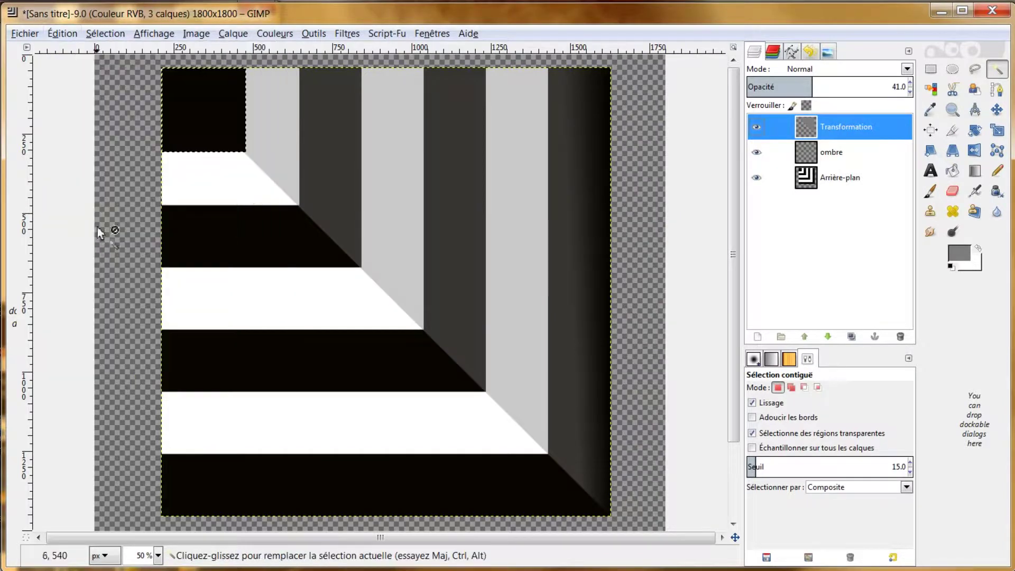
left_click(845, 180)
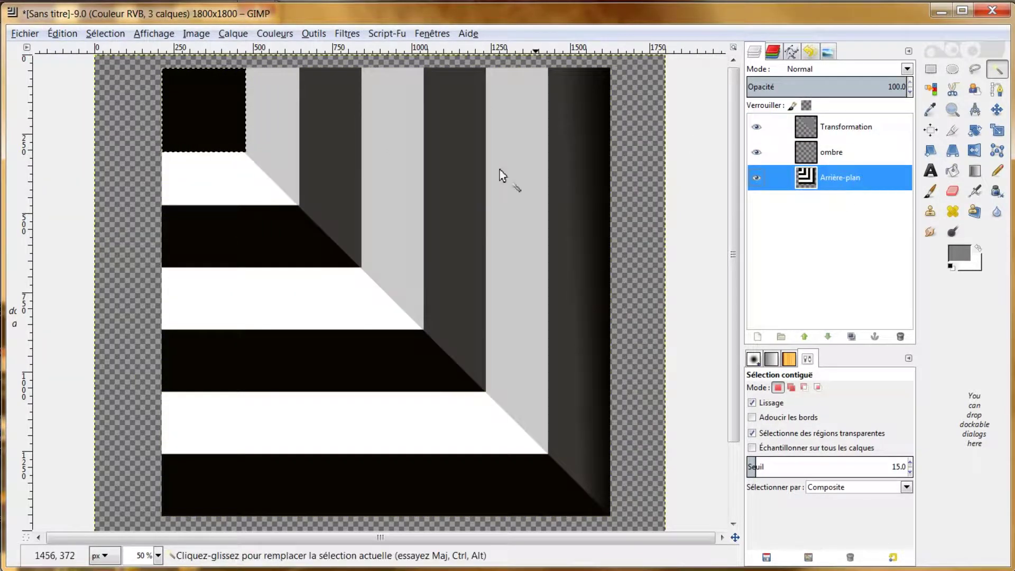
left_click(328, 124)
key("Page_Up")
key("Page_Up")
left_click(61, 30)
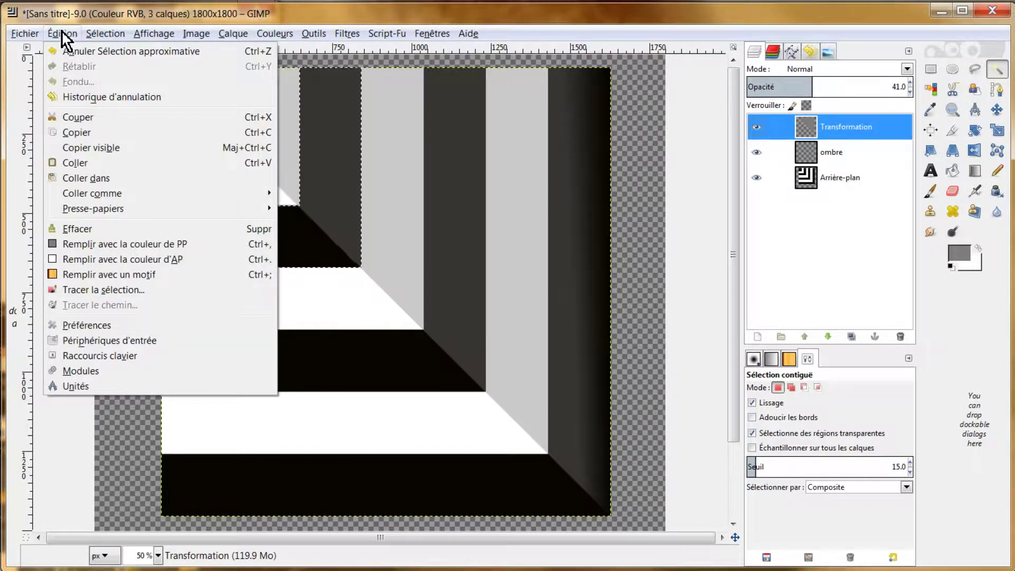
left_click(88, 227)
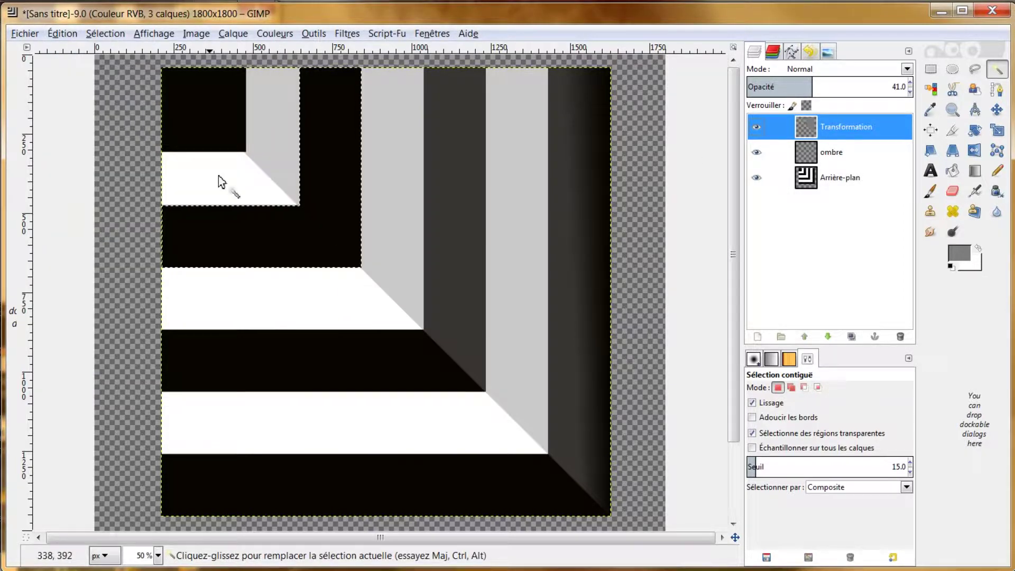
Erase the shading over the remaining two outer black stripes.
left_click(842, 180)
left_click(444, 172)
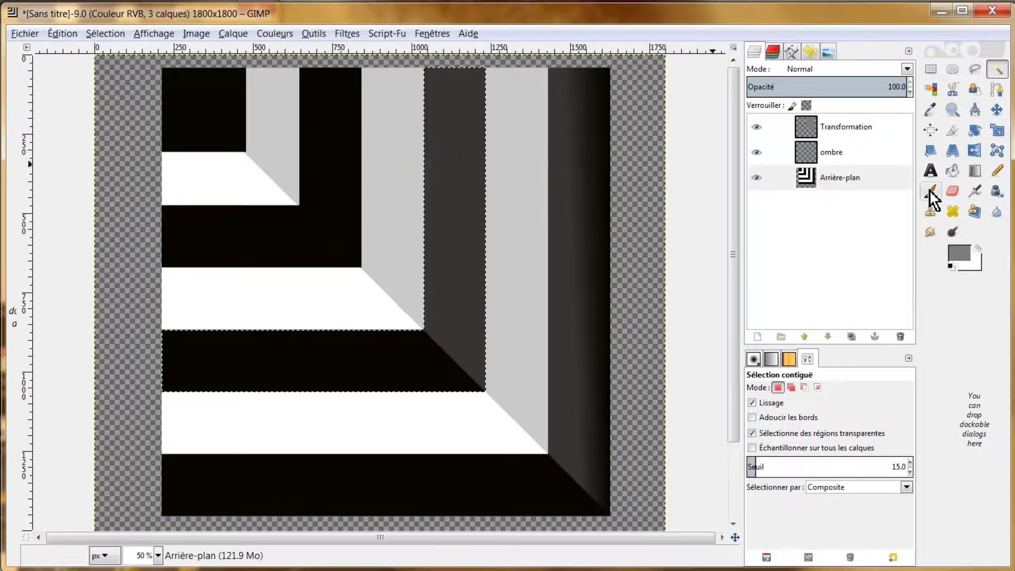
left_click(846, 127)
left_click(62, 34)
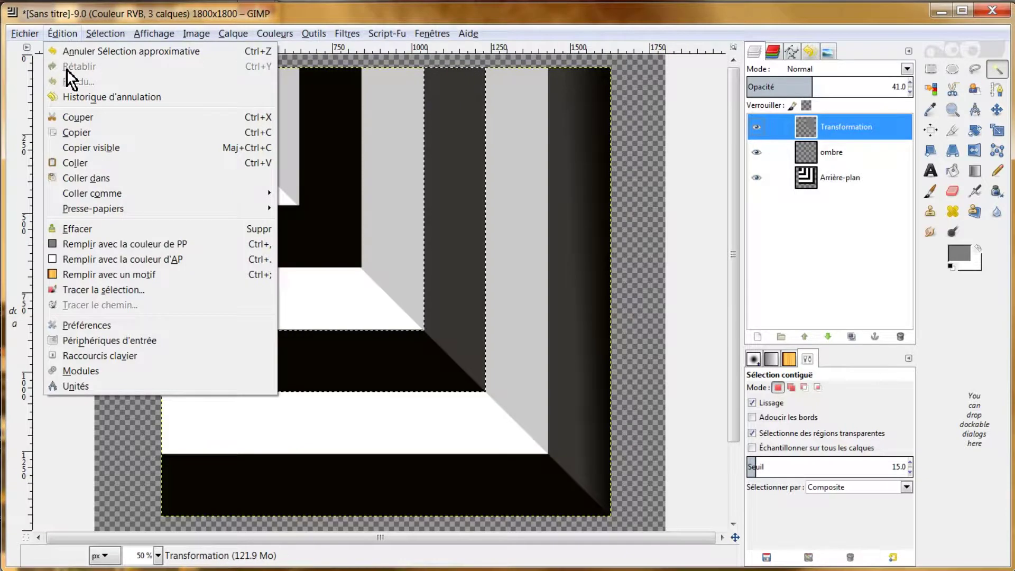
left_click(84, 229)
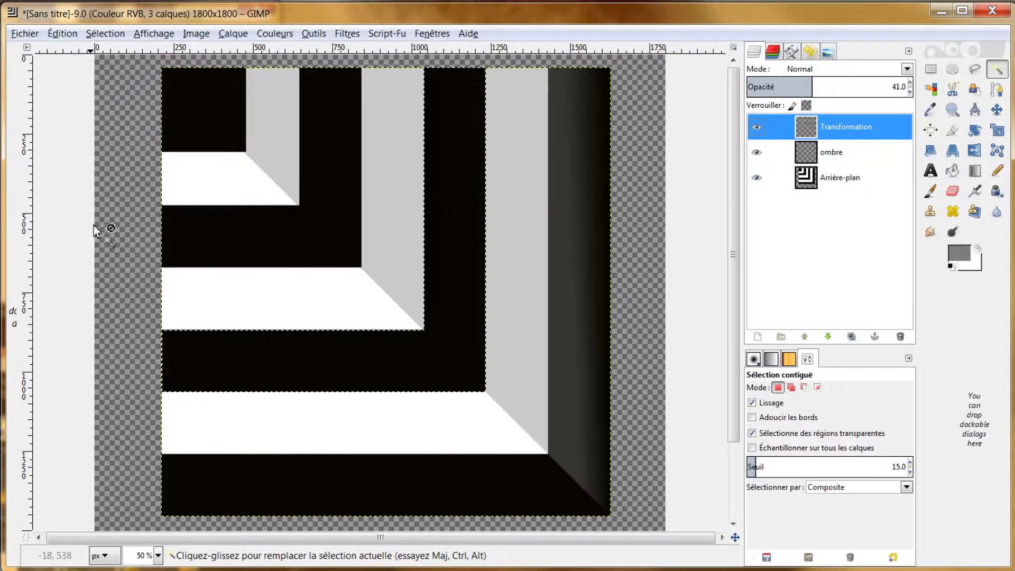
left_click(834, 177)
left_click(851, 128)
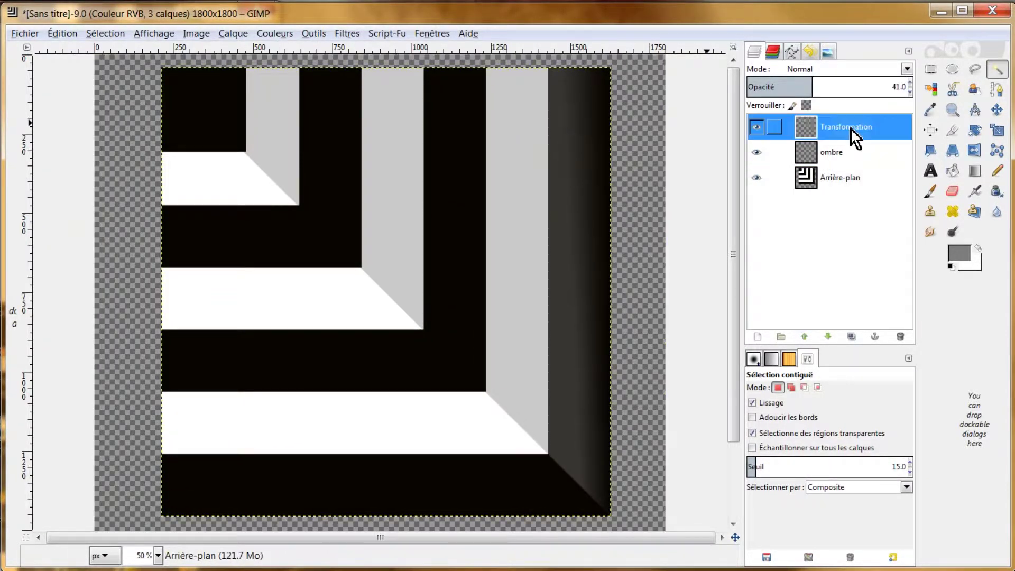
left_click(62, 33)
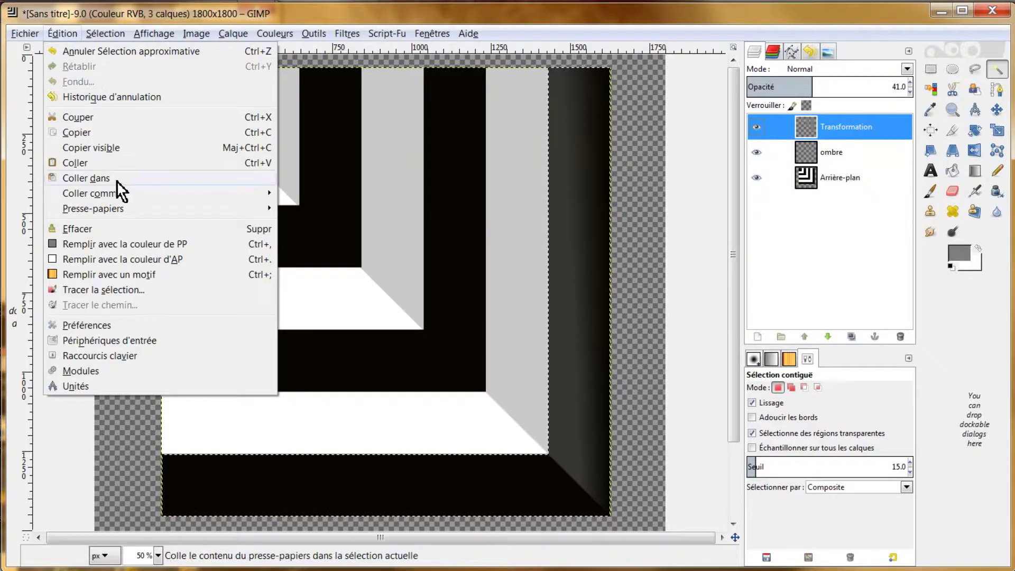
left_click(114, 224)
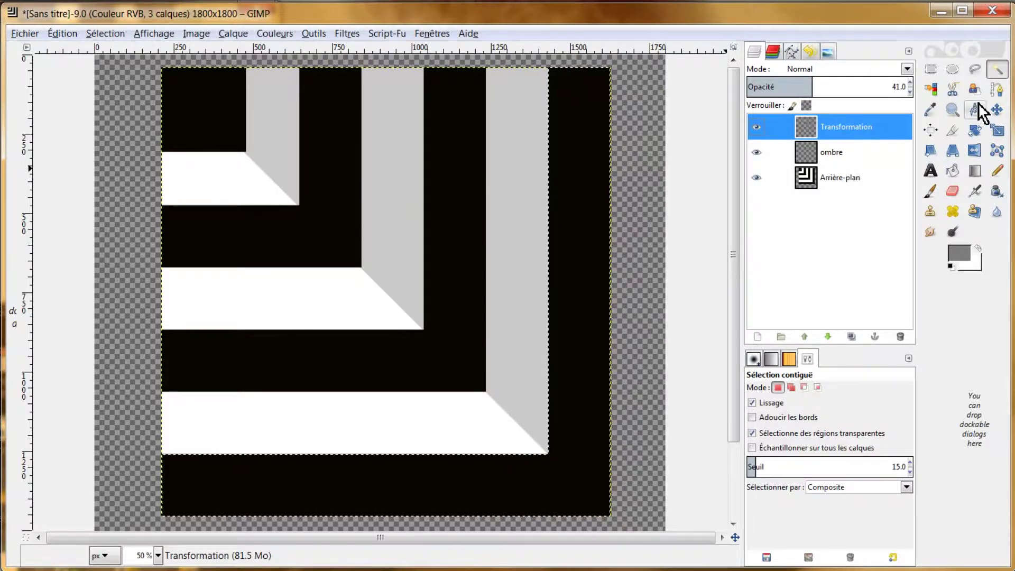
Fuzzy-select the grey wall strips and fill them with a diagonal top-left to bottom-right gradient.
left_click(268, 128)
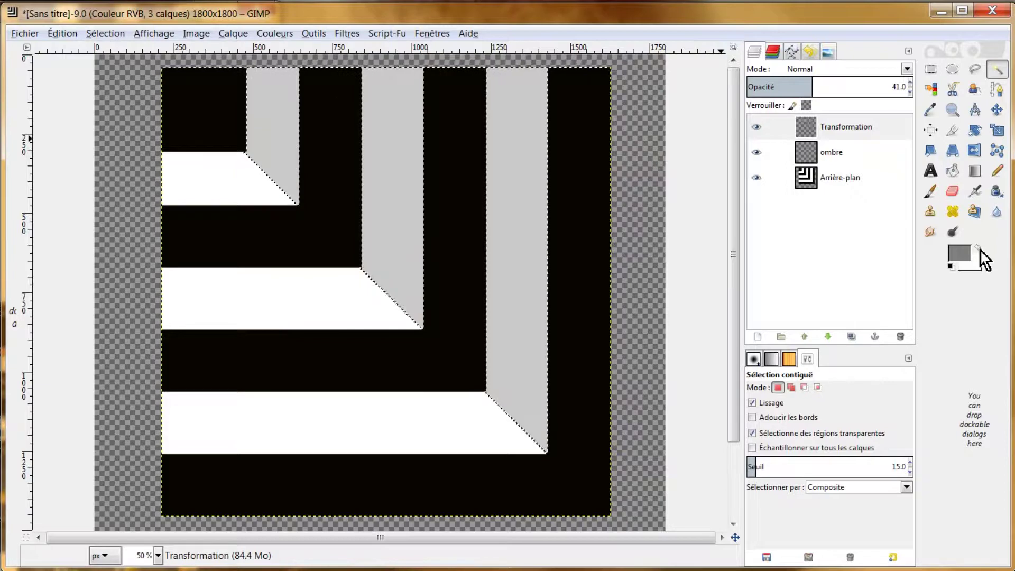
left_click(973, 171)
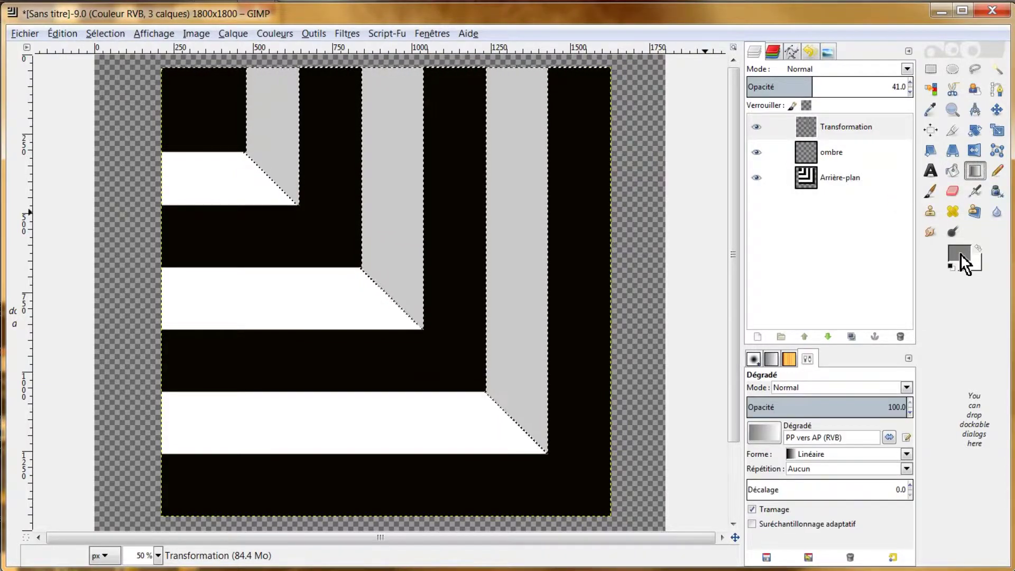
left_click_drag(277, 121, 607, 440)
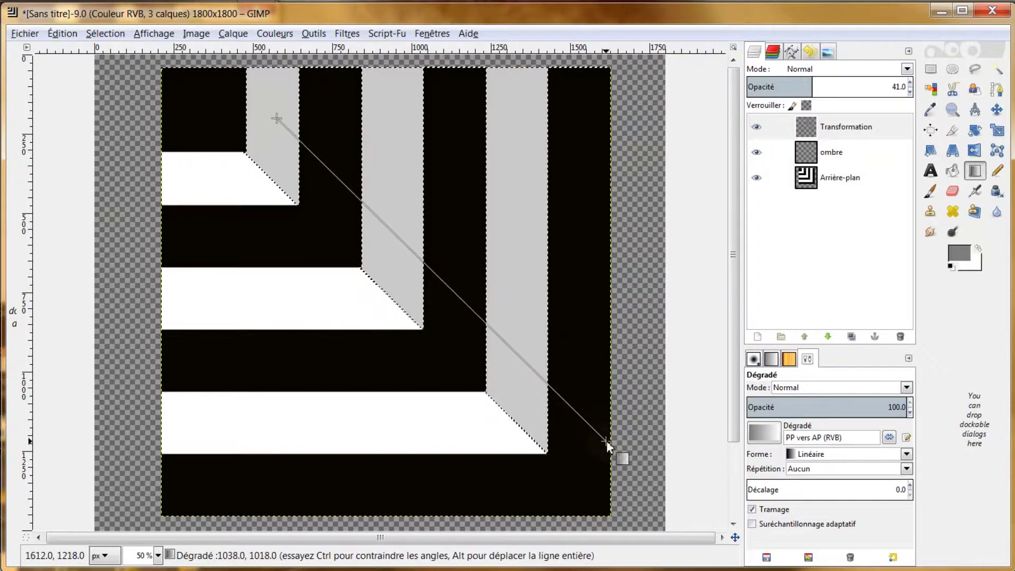
left_click_drag(606, 439, 624, 458)
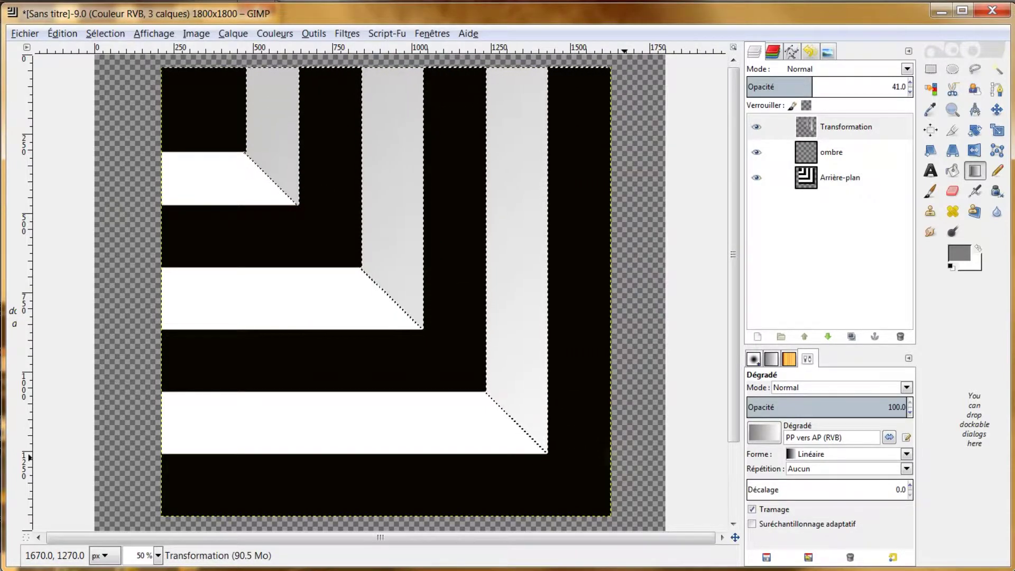
Lower the 'Transformation' layer opacity to 33 and clear the selection with Sélection > Rien.
left_click(910, 82)
left_click(910, 82)
left_click_drag(918, 93, 893, 94)
left_click(996, 110)
left_click(860, 125)
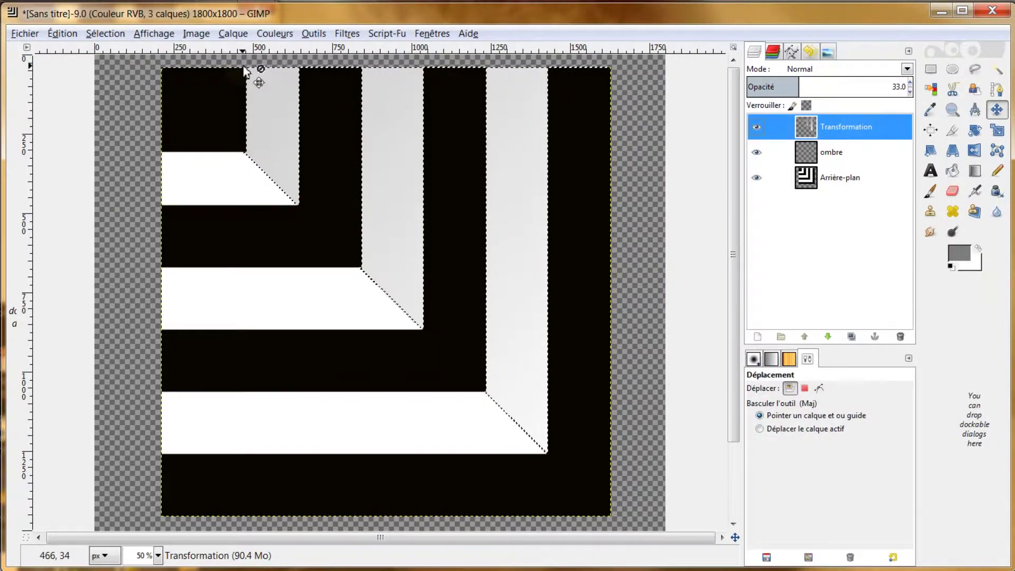
left_click(105, 34)
left_click(106, 68)
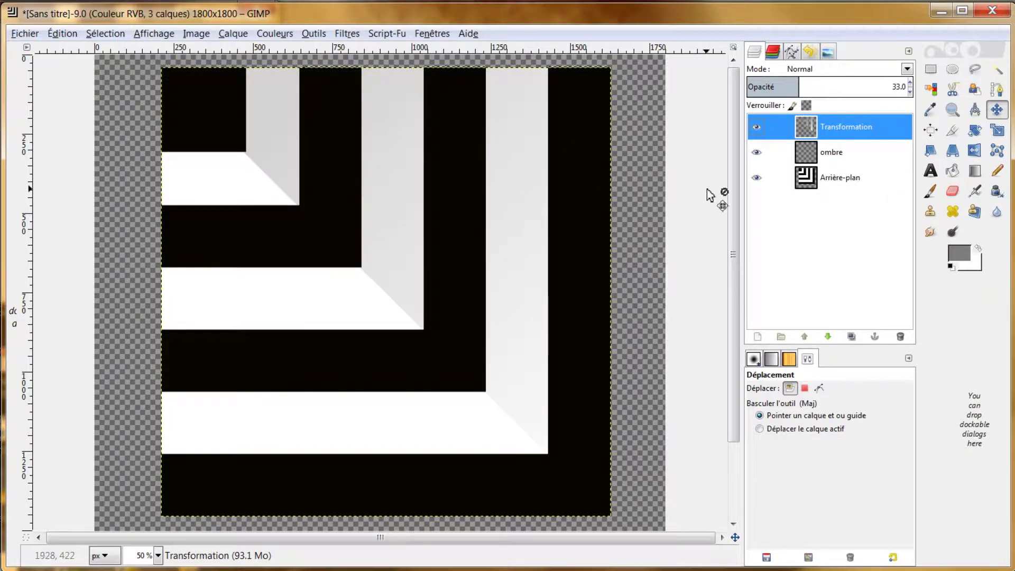
left_click(838, 179)
left_click(757, 337)
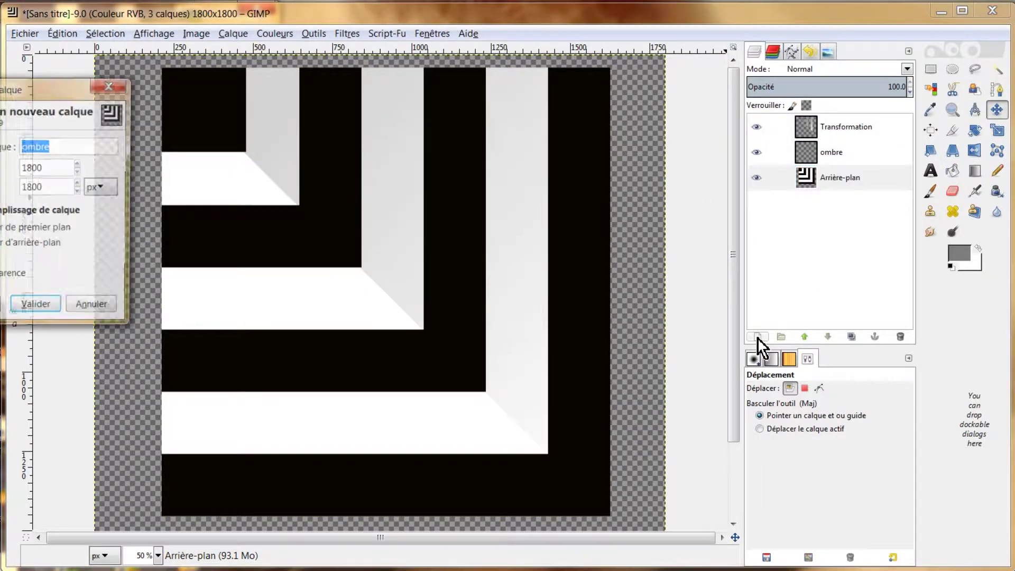
Name the new layer 'contour' and confirm it just above 'Arrière-plan'.
type("contour")
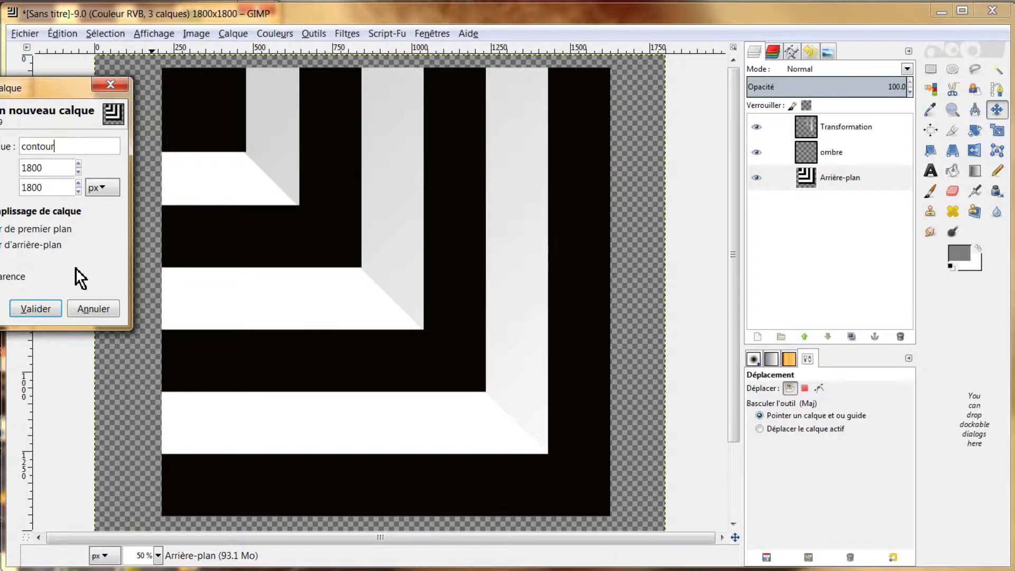
left_click(45, 310)
left_click(841, 203)
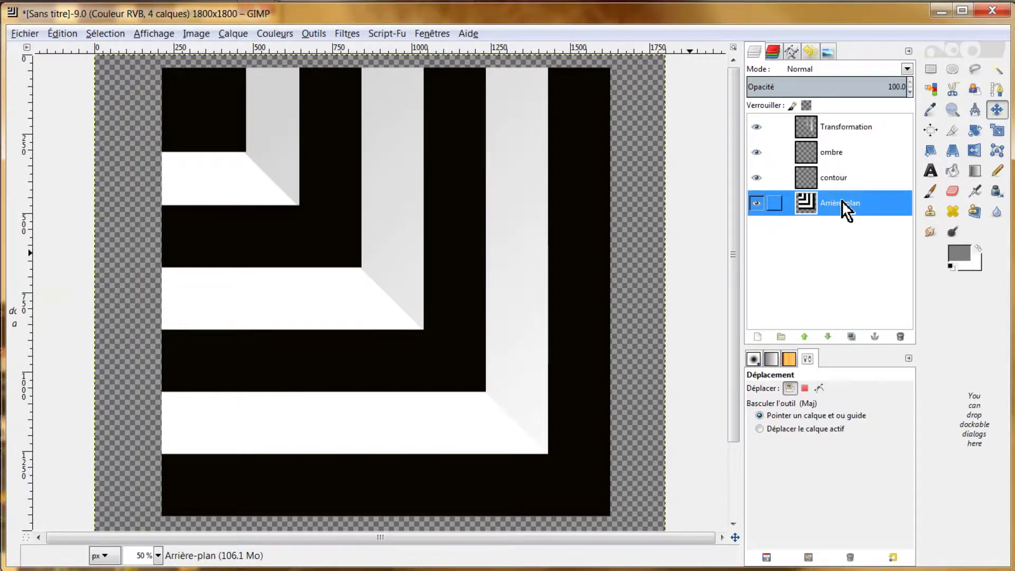
left_click(930, 69)
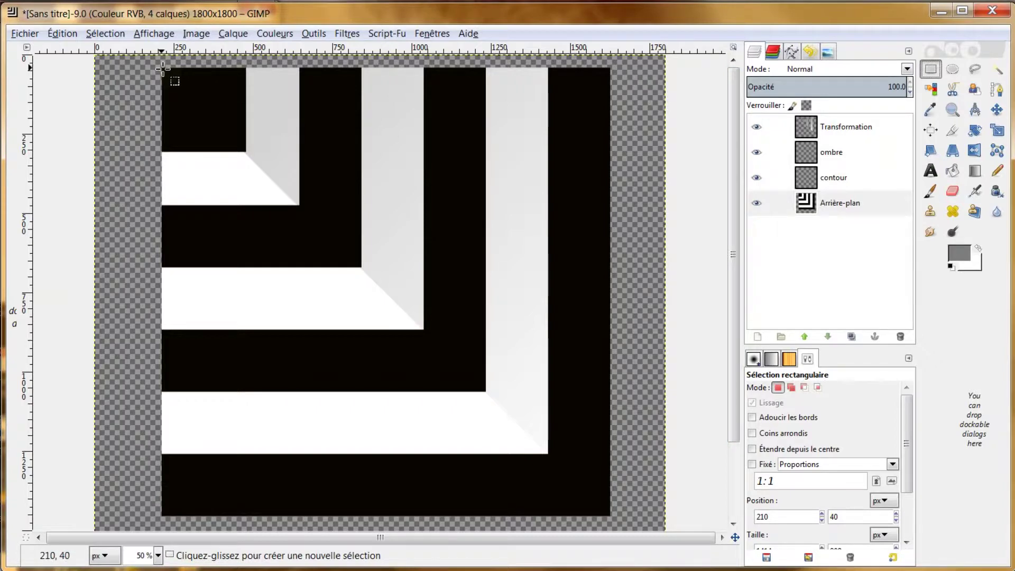
Draw a square selection over the image and make the contour layer active.
left_click_drag(162, 67, 611, 500)
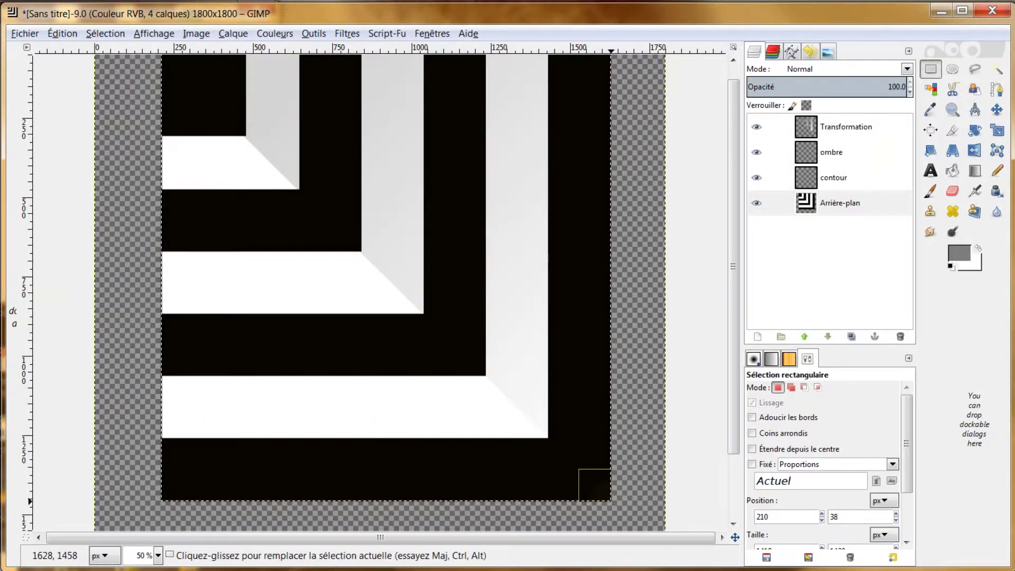
left_click_drag(738, 353, 741, 293)
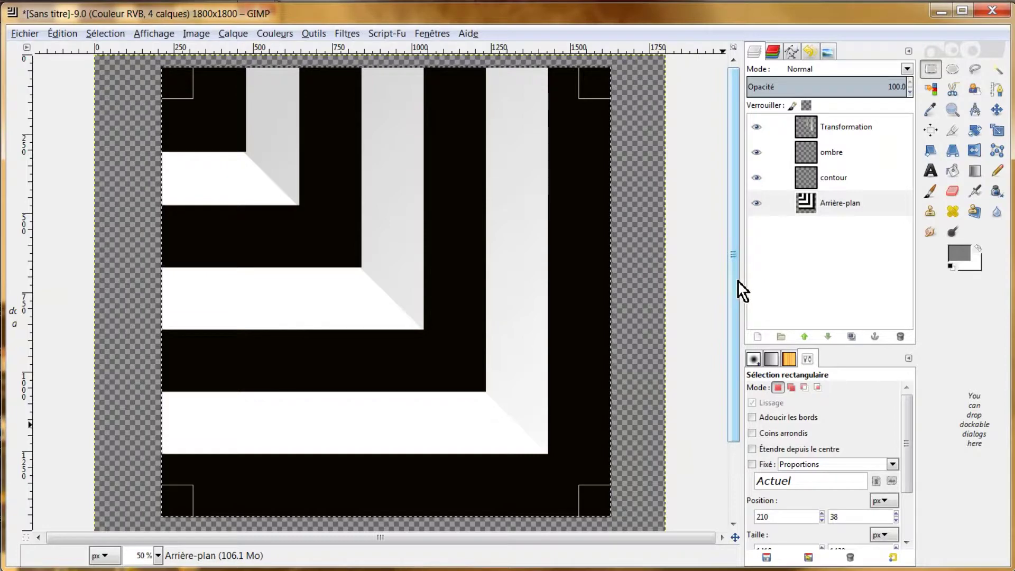
left_click(863, 182)
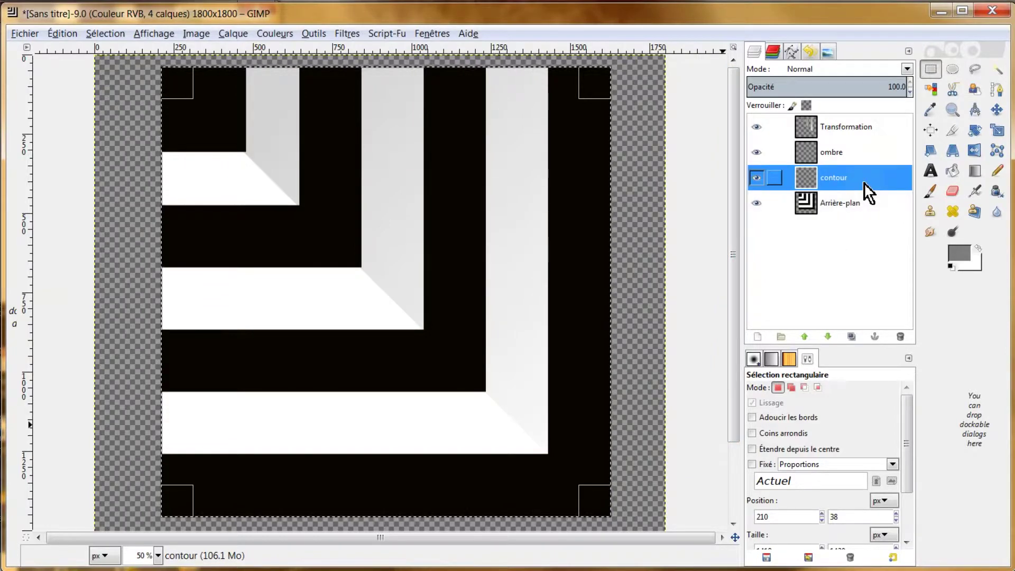
Convert the selection to a 5 px border and set the foreground colour to black.
left_click(105, 34)
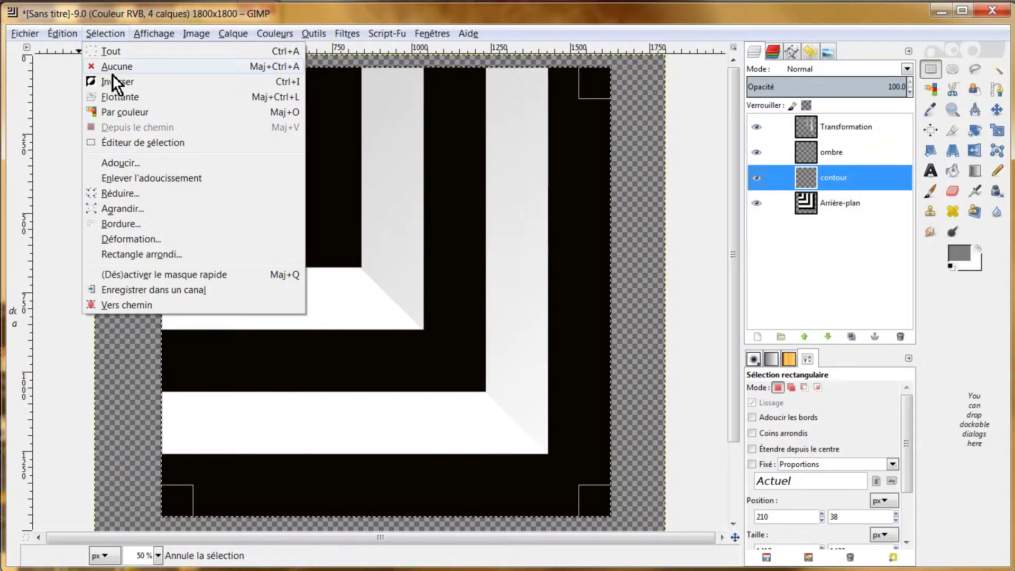
left_click(129, 226)
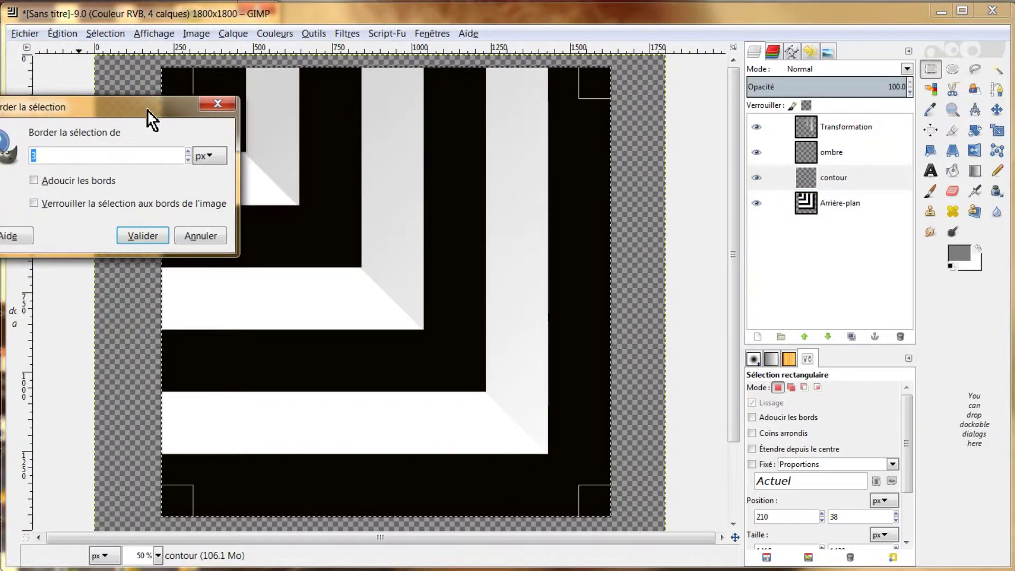
type("5")
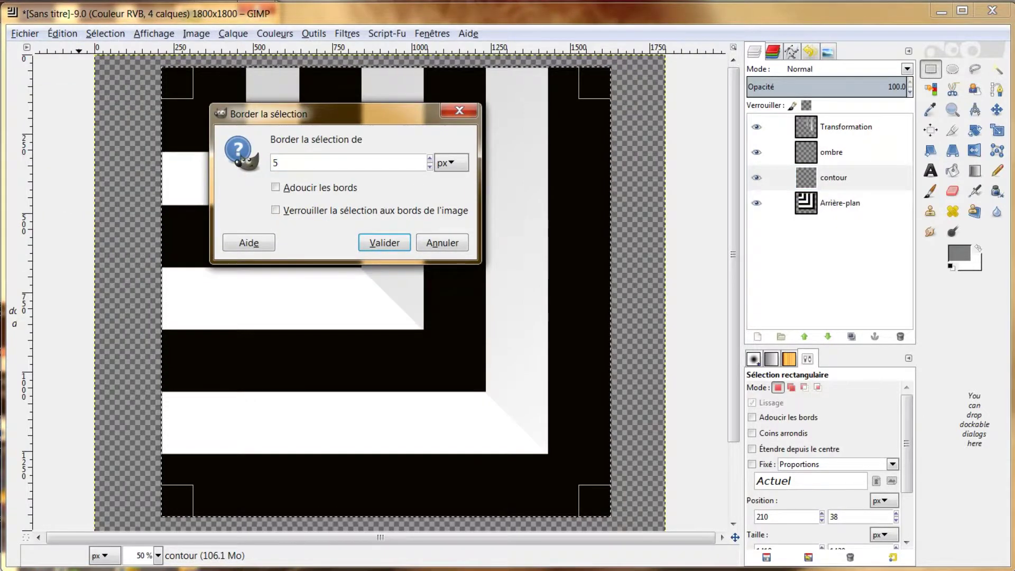
left_click(967, 253)
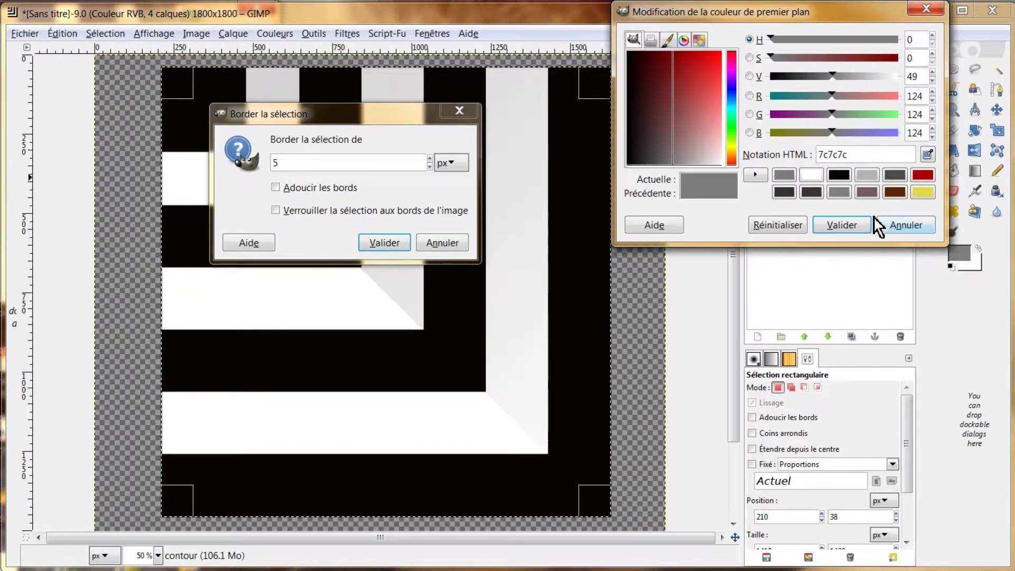
left_click(840, 175)
left_click(843, 225)
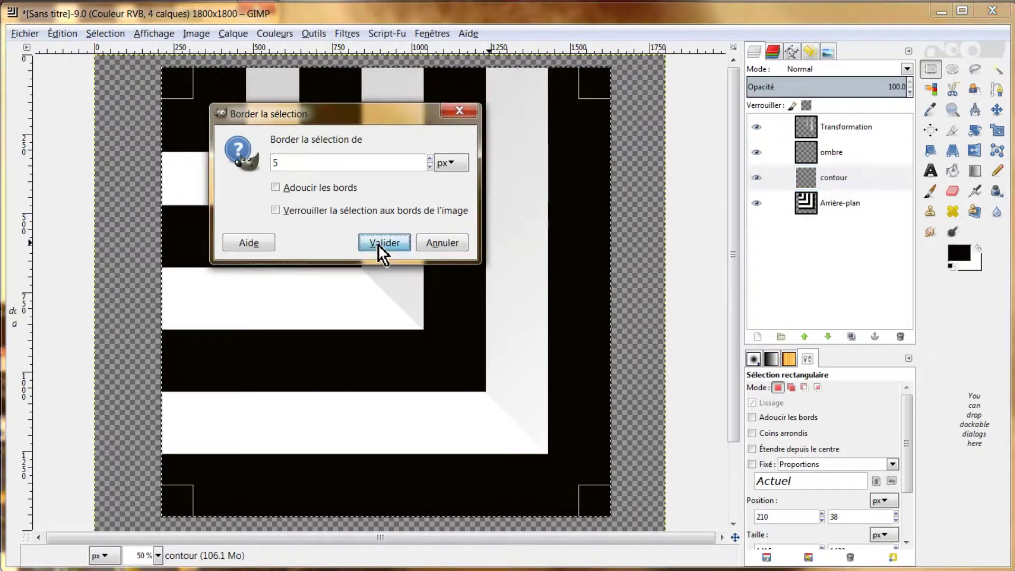
left_click(382, 243)
scroll(437, 241, "up", 1, "ctrl")
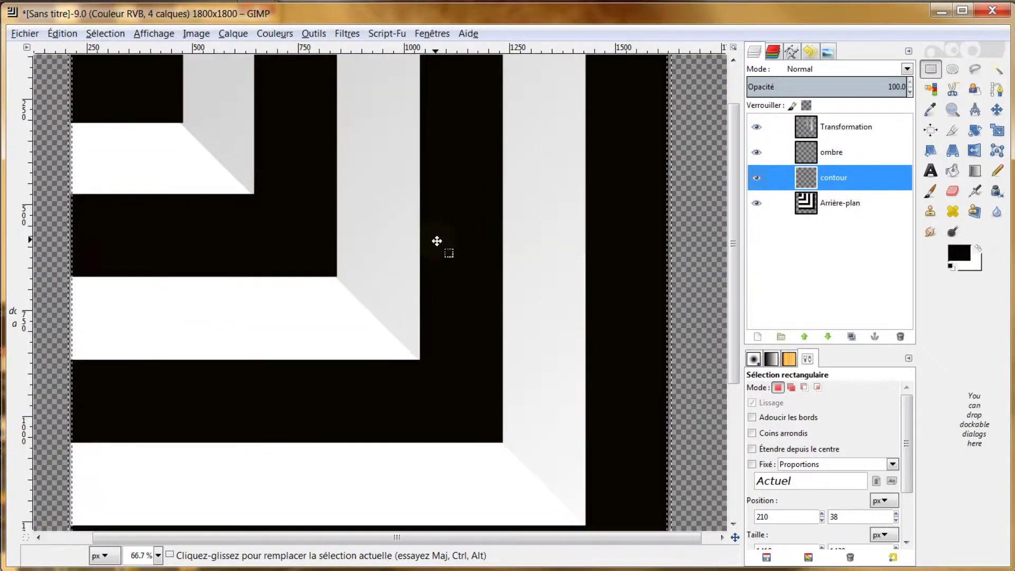
Bucket-fill the thin border strip black, then zoom out to see the whole image.
scroll(437, 241, "up", 1, "ctrl")
left_click_drag(409, 537, 246, 544)
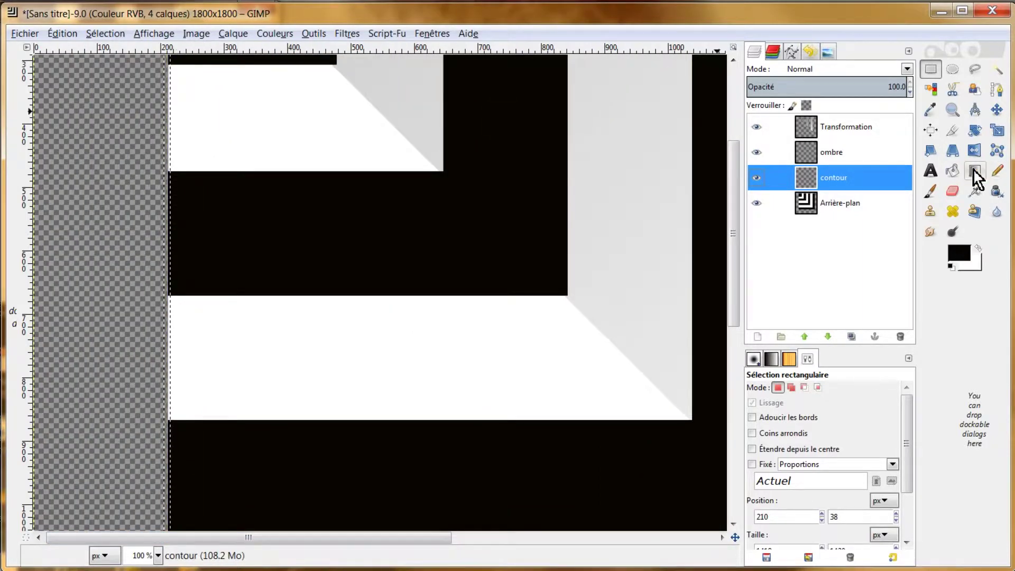
left_click(953, 170)
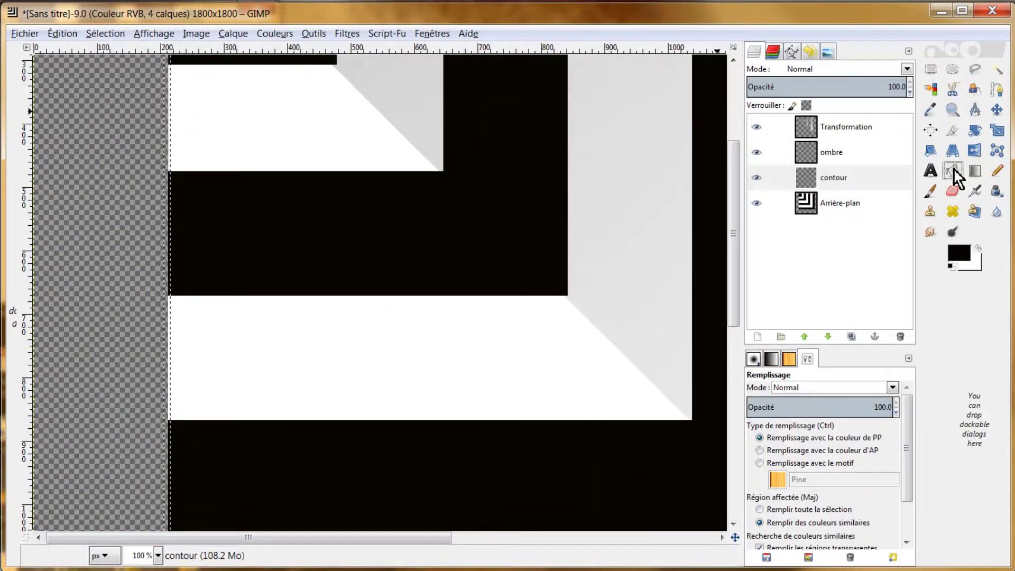
left_click(166, 258)
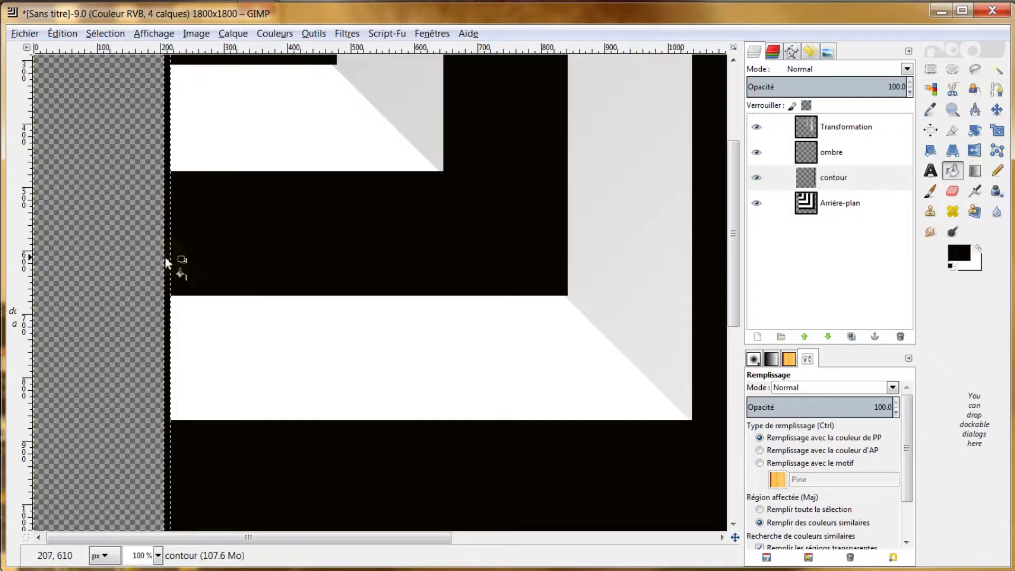
key("minus")
key("minus")
key("minus")
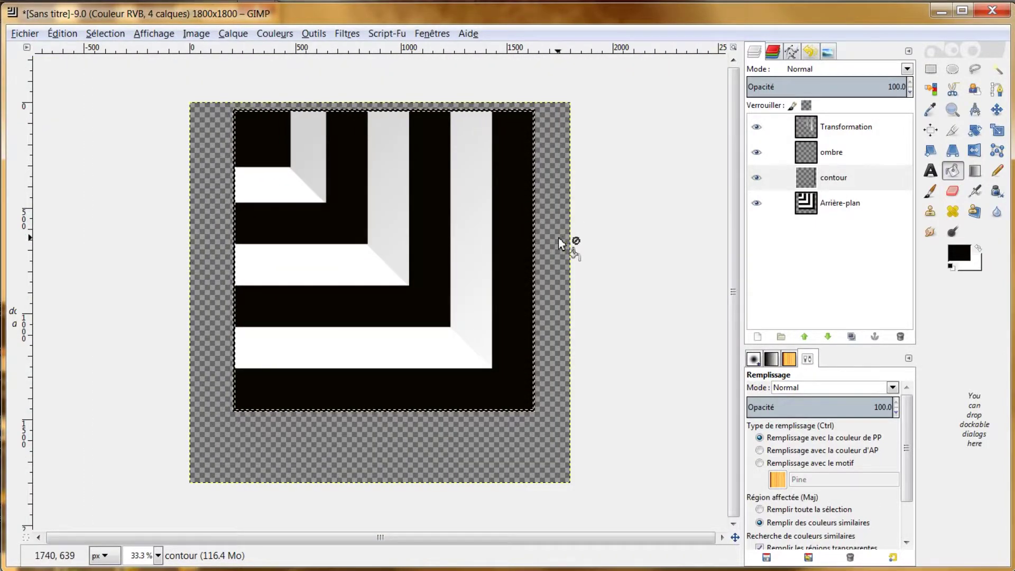
Merge the contour layer down into the background with Fusionner vers le bas.
left_click(838, 180)
right_click(838, 181)
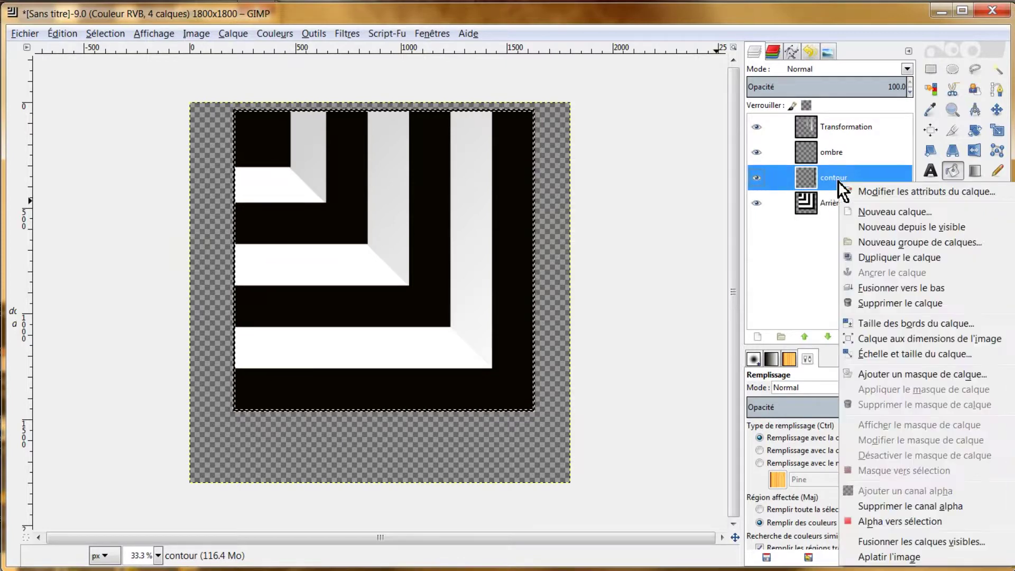
left_click(873, 287)
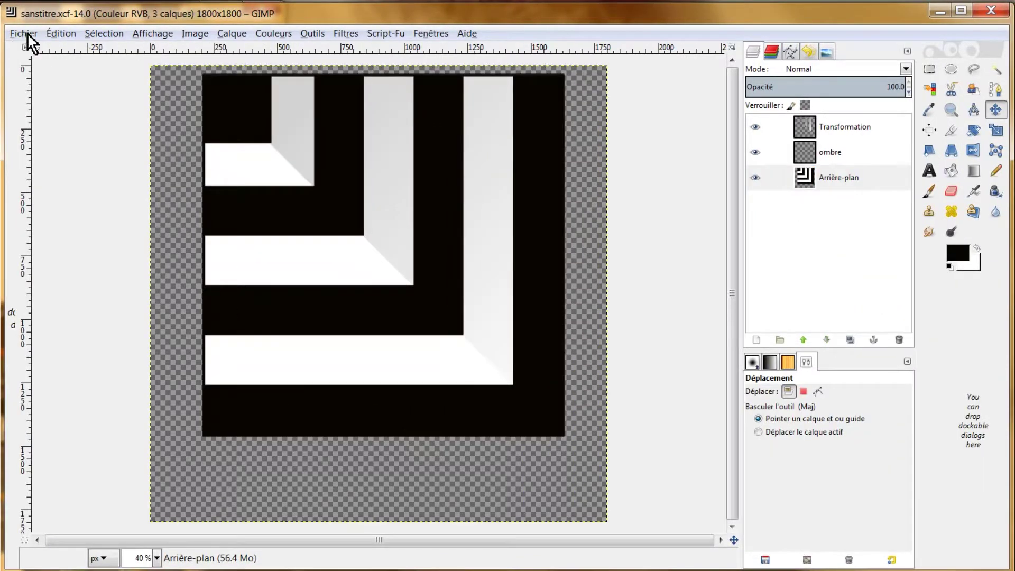
Export the image as trou-carré.png, accepting the PNG settings.
left_click(24, 33)
left_click(91, 230)
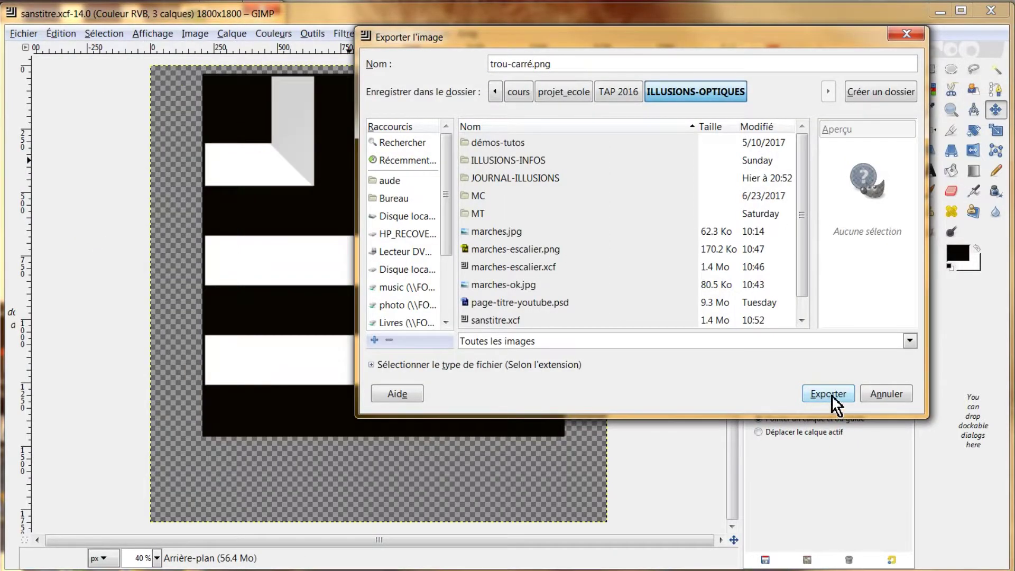
left_click(838, 399)
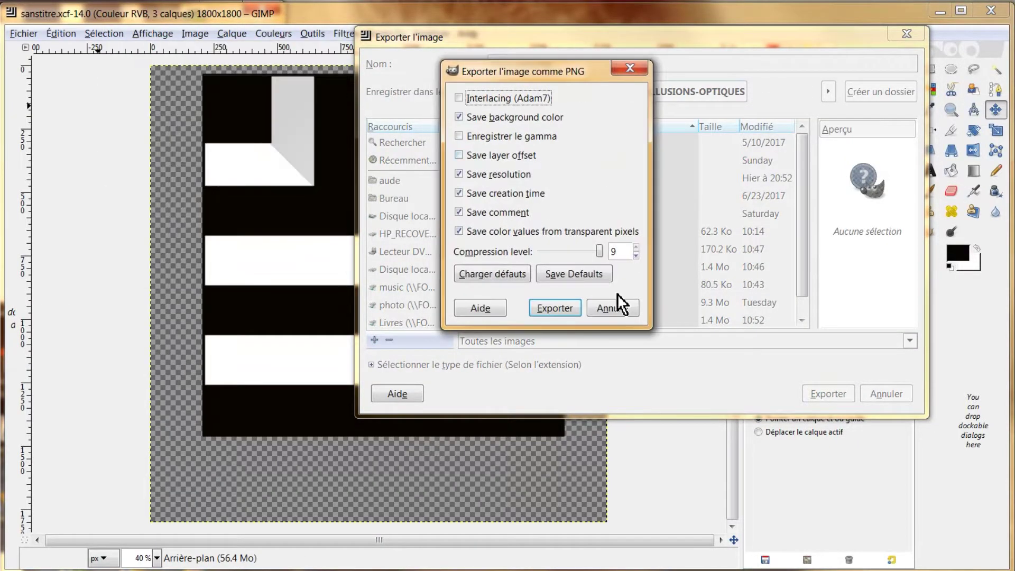
left_click(555, 308)
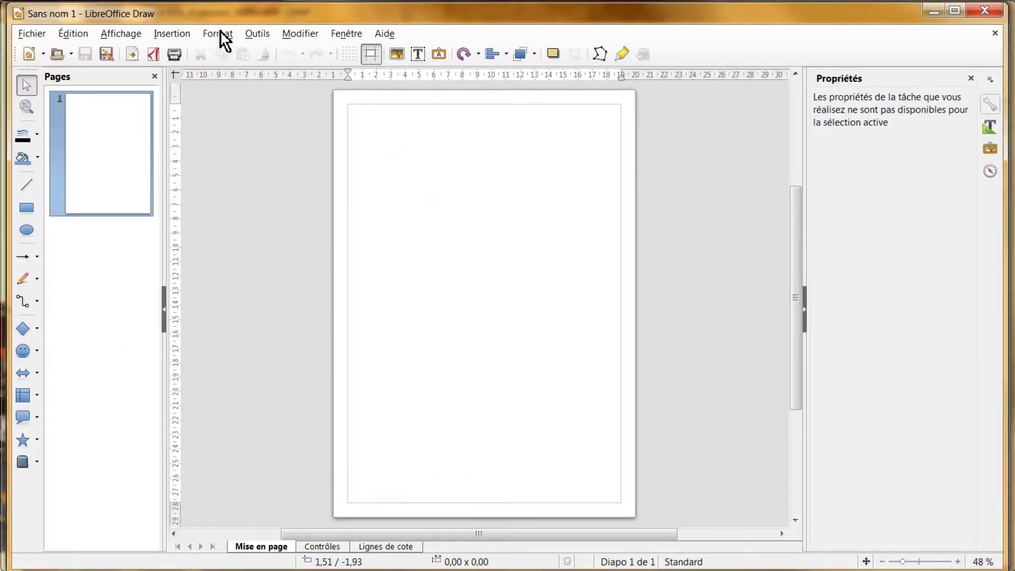
Set the Draw page orientation to landscape (Paysage) in Page setup.
left_click(218, 34)
left_click(243, 119)
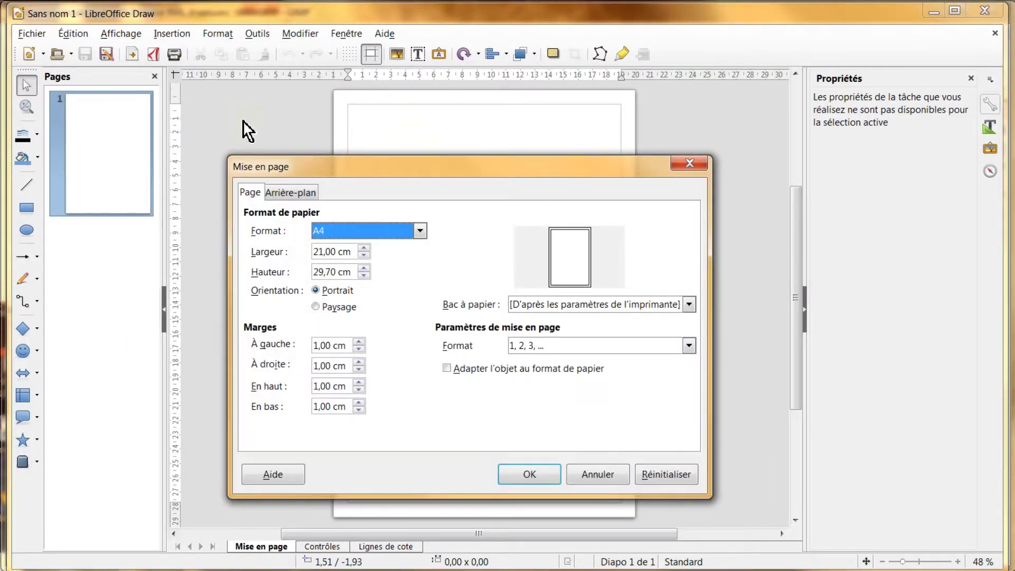
left_click(351, 307)
left_click(523, 474)
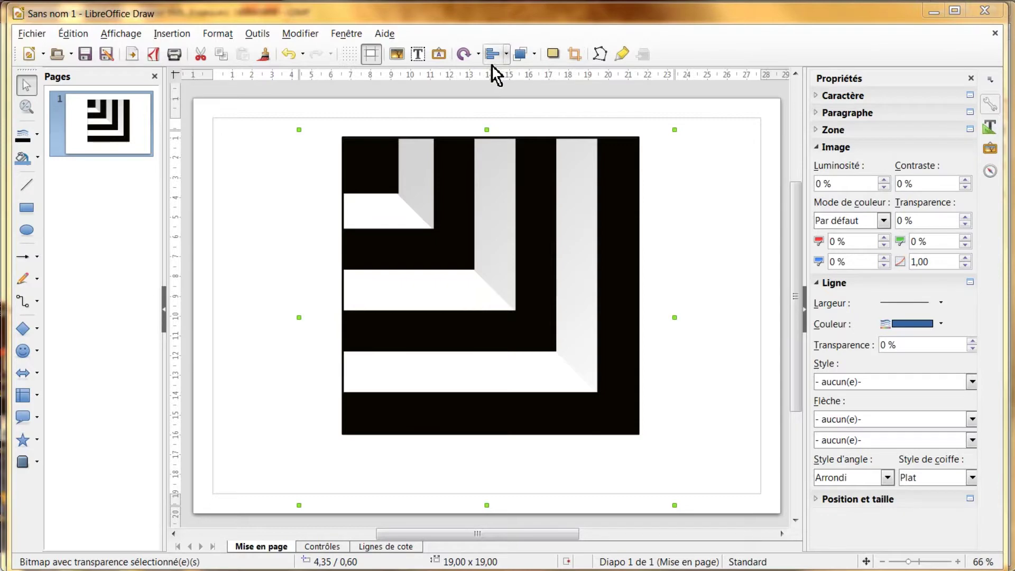
Rotate the square-hole image to a diagonal tilt with the Pivoter effect.
left_click(477, 61)
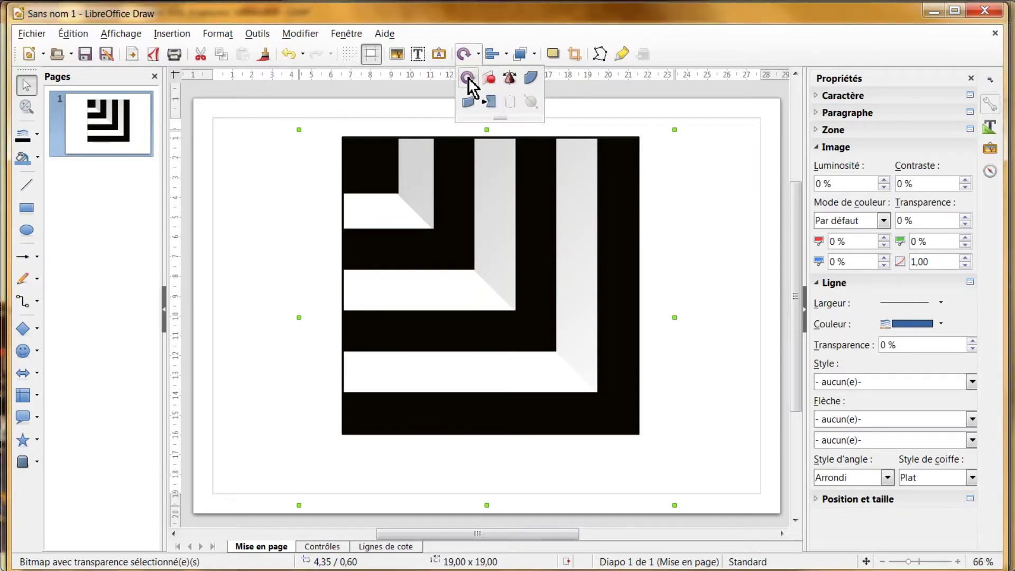
left_click(465, 78)
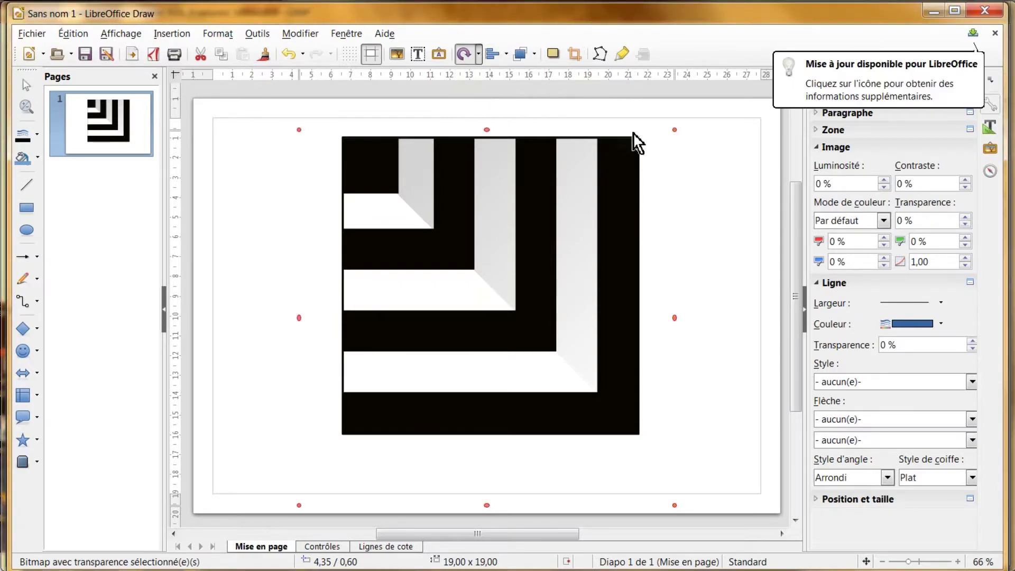
left_click_drag(676, 130, 285, 391)
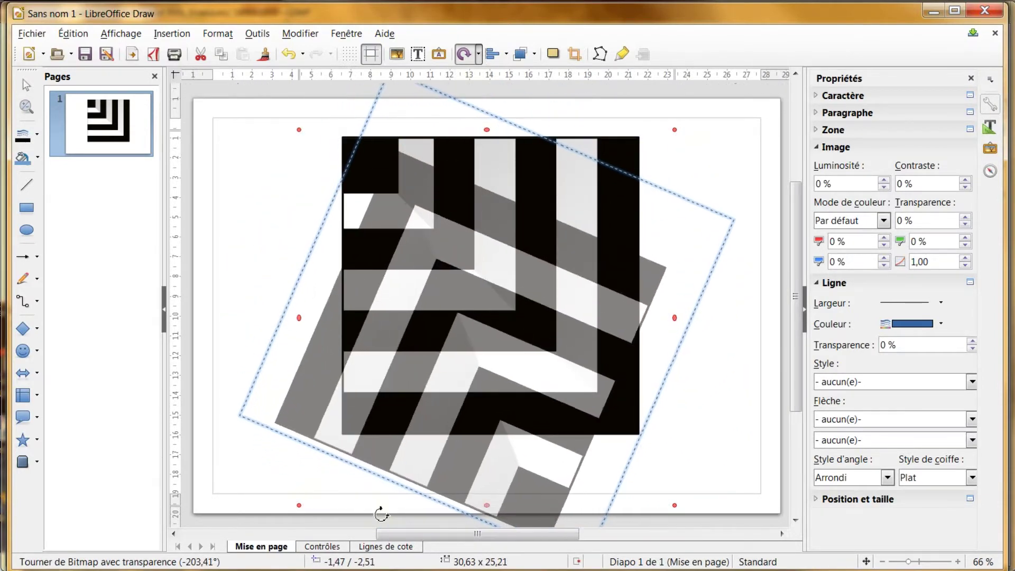
Move the rotated image toward the page centre and shrink it to 23,30 cm square.
left_click_drag(285, 391, 296, 317)
left_click_drag(541, 293, 539, 267)
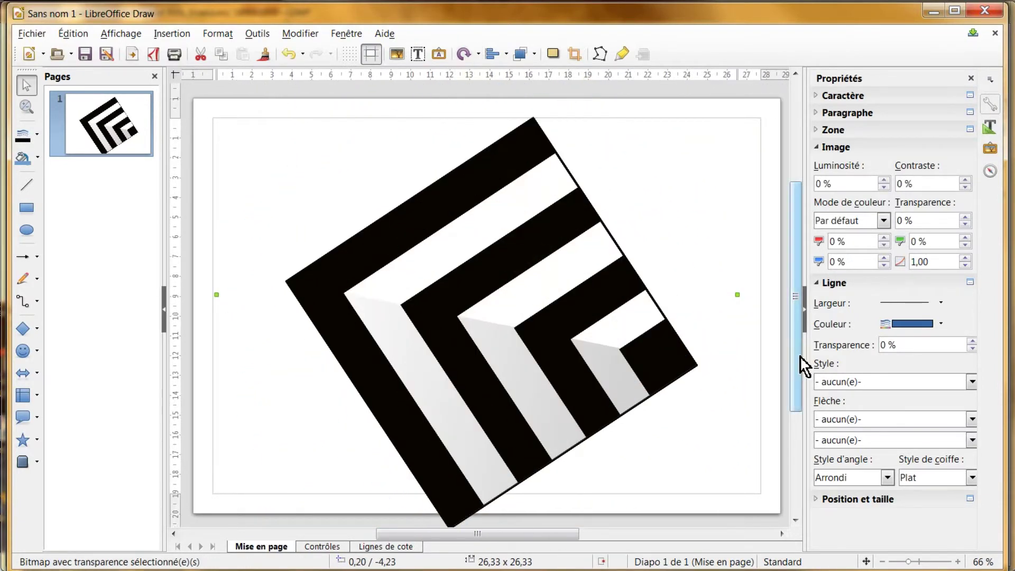
left_click_drag(748, 358, 691, 403)
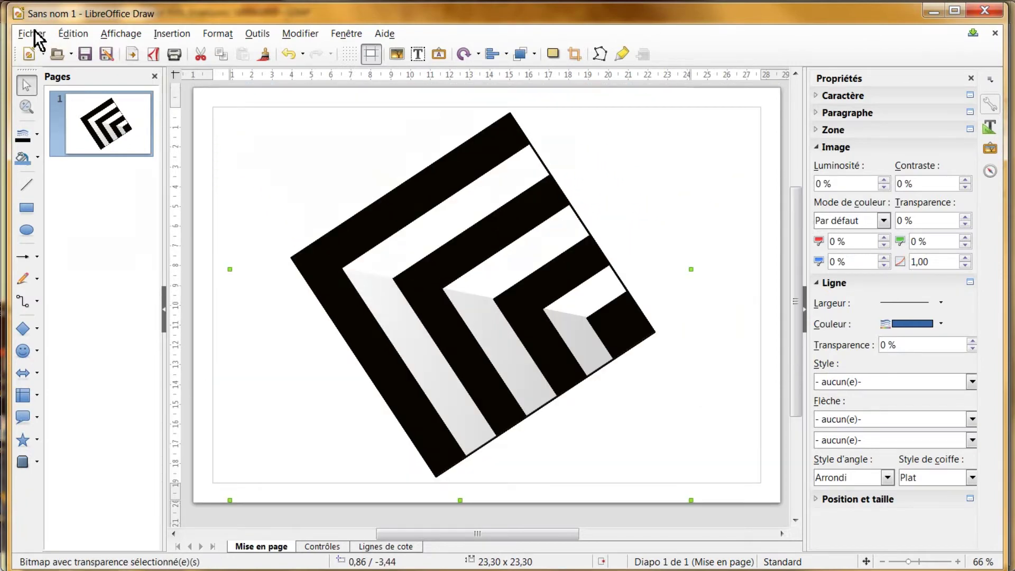
Export the drawing as JPEG named 'trou-carré', accepting the default quality options.
left_click(34, 30)
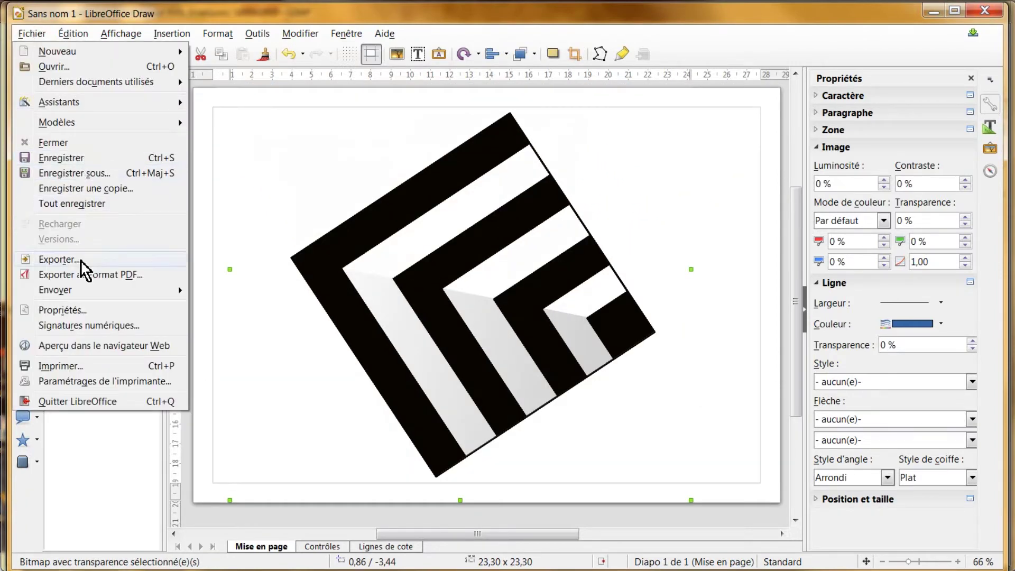
left_click(58, 260)
left_click(475, 335)
left_click(475, 468)
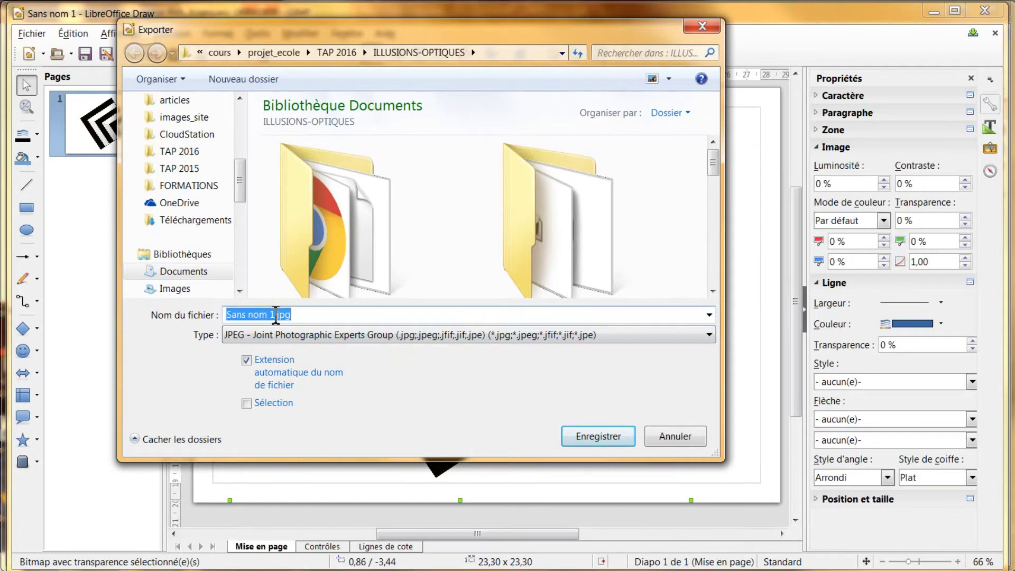
type("trou-carré")
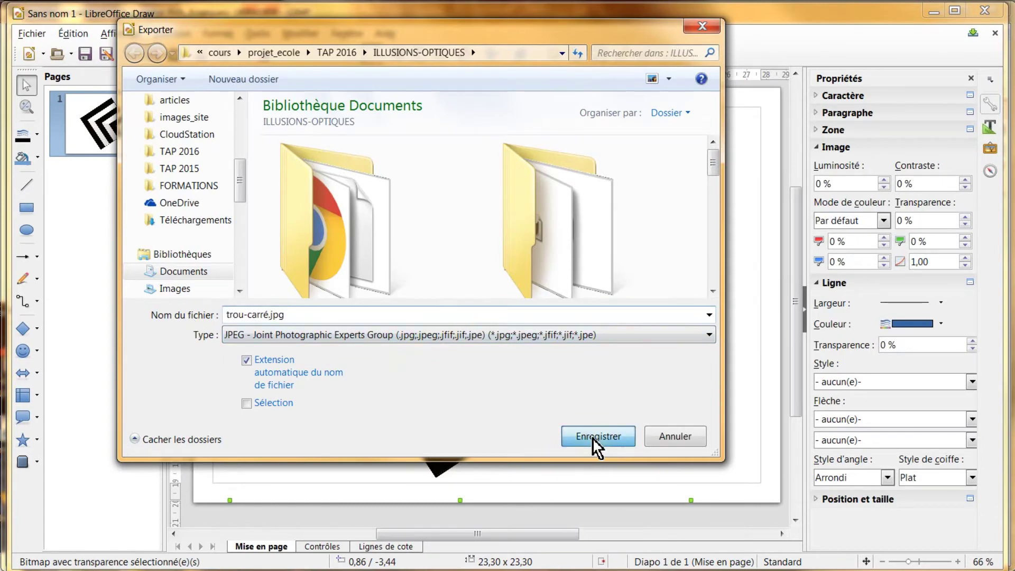
left_click(593, 439)
left_click(514, 413)
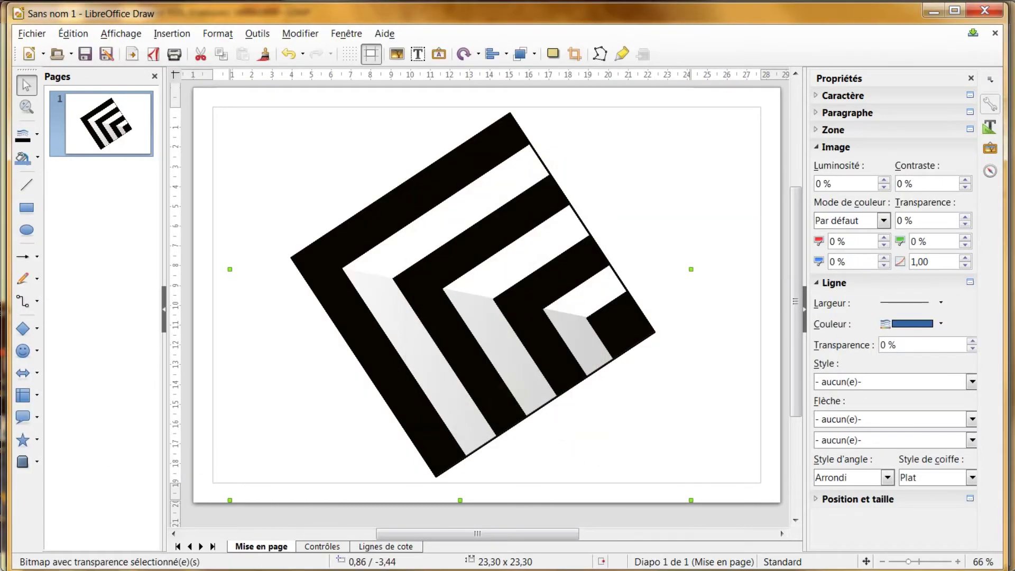